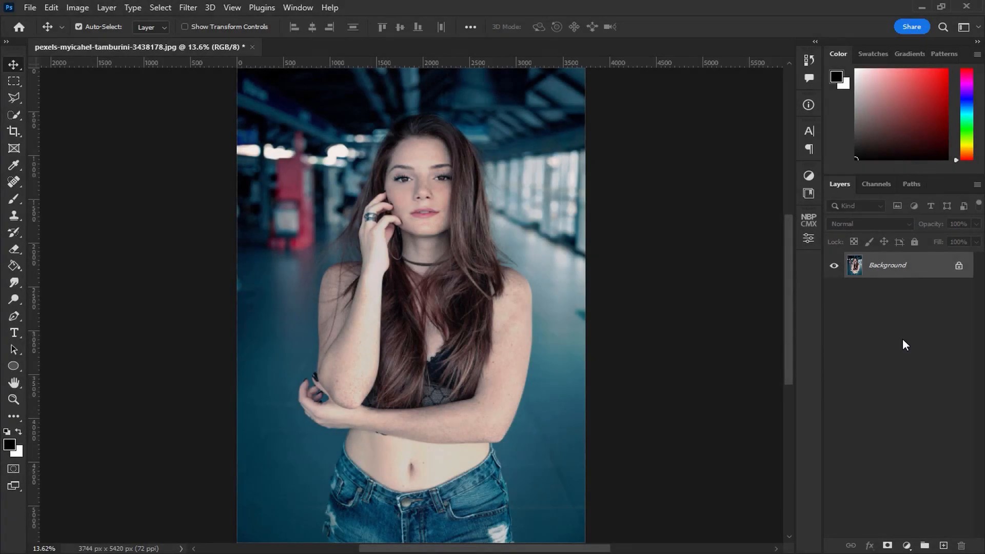
# Duplicate the Background layer and select the woman automatically with Select Subject
pyautogui.hotkey('ctrl', 'j')
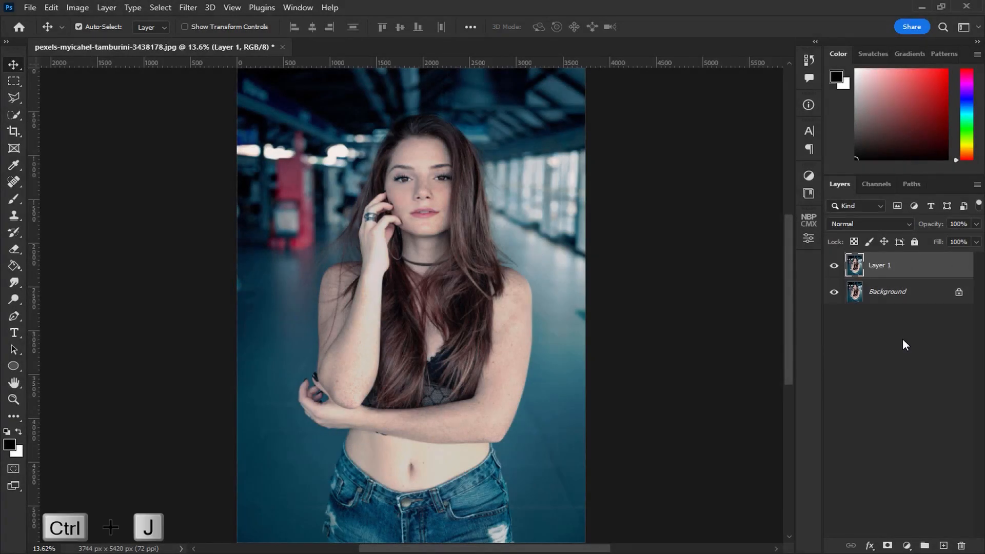
pyautogui.press('w')
pyautogui.click(401, 27)
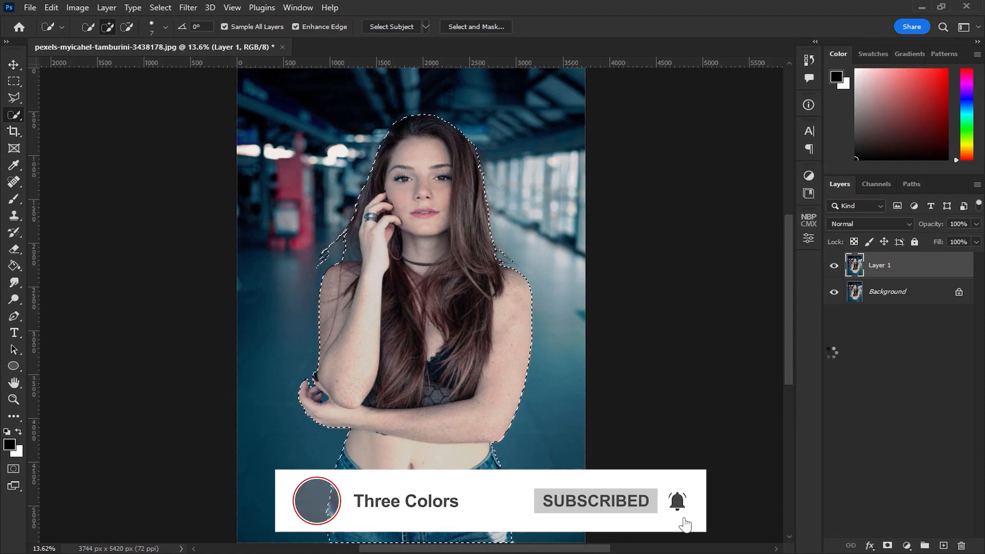
# Add a Levels adjustment with slightly darkened midtones from the selection and invert its mask to target the background
pyautogui.click(906, 546)
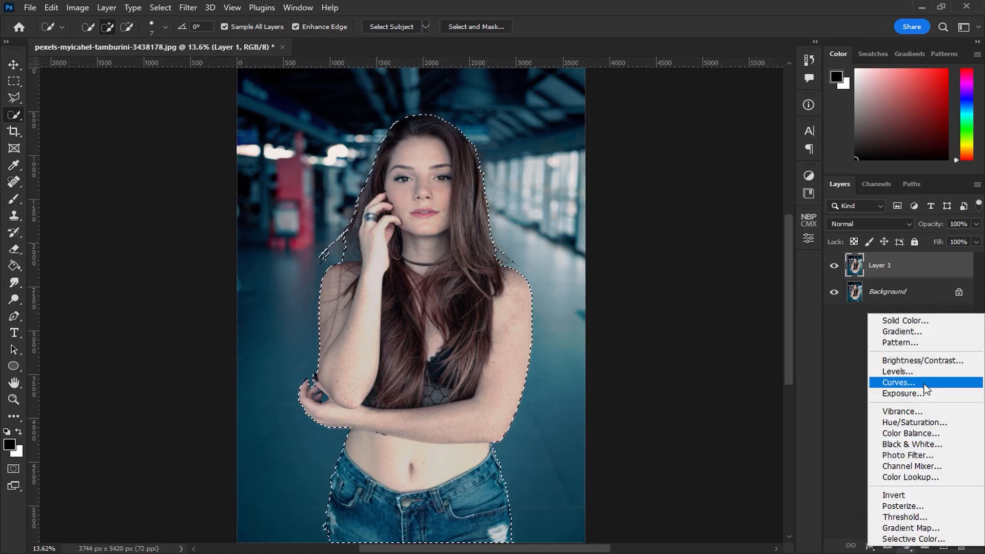
pyautogui.click(919, 372)
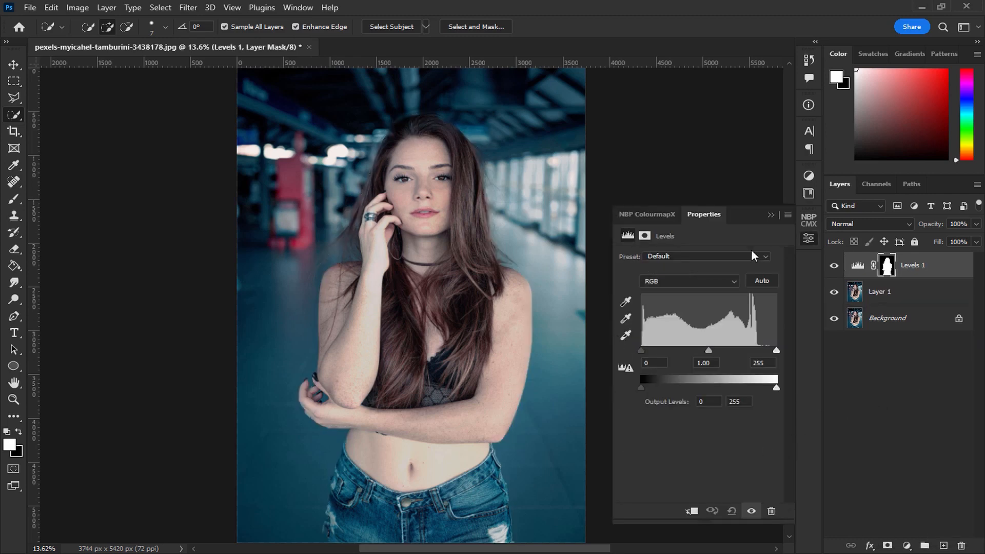
pyautogui.moveTo(709, 350)
pyautogui.mouseDown()
pyautogui.moveTo(743, 352)
pyautogui.moveTo(714, 351)
pyautogui.mouseUp()
pyautogui.click(891, 270)
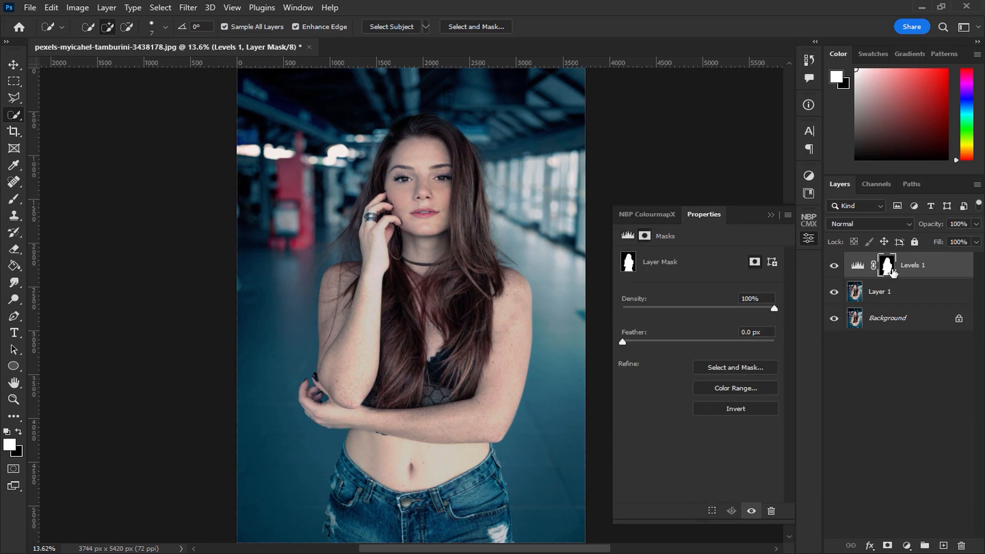
pyautogui.hotkey('ctrl', 'i')
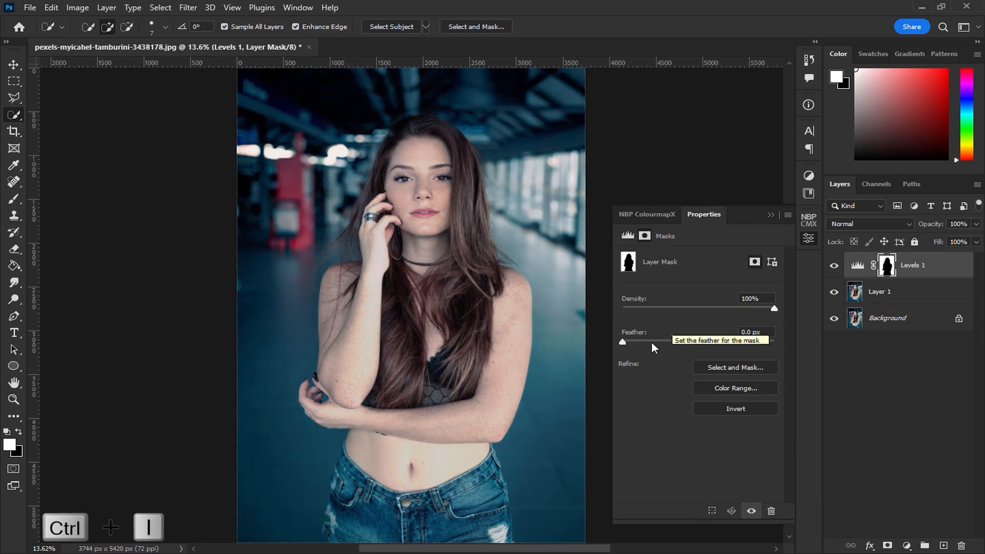
# Darken the background in the Levels adjustment with midtones at 0.81 and the black input level at 6
pyautogui.click(865, 269)
pyautogui.moveTo(717, 348)
pyautogui.mouseDown()
pyautogui.moveTo(725, 346)
pyautogui.moveTo(715, 345)
pyautogui.mouseUp()
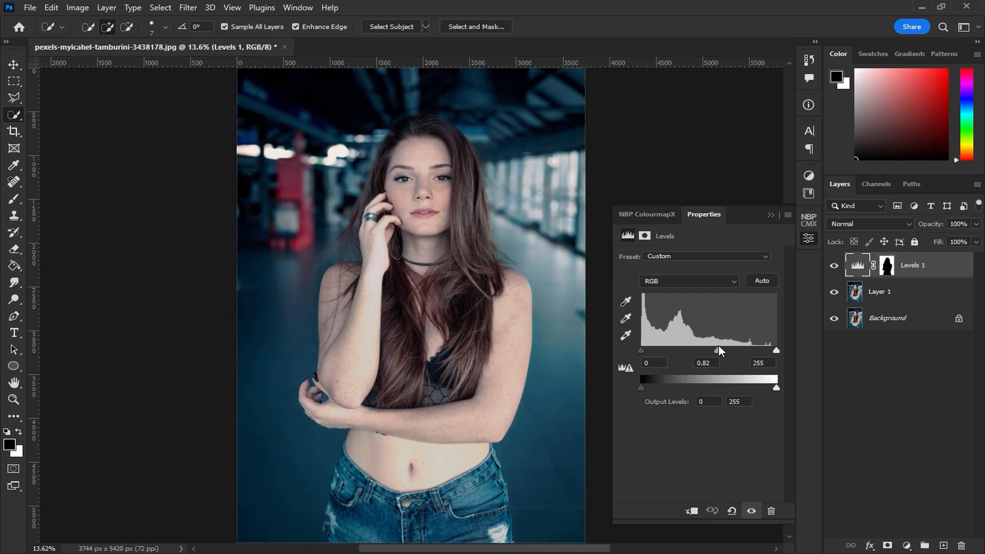
pyautogui.moveTo(642, 350); pyautogui.dragTo(645, 350)
pyautogui.click(771, 216)
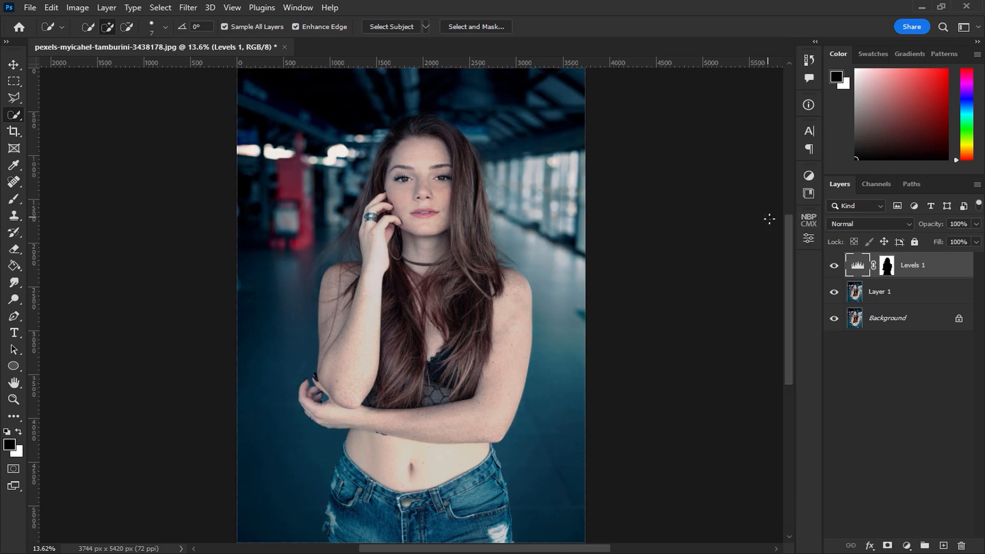
# Create a copy of the Levels adjustment with an inverted mask for the woman, reset its settings and set the white input level to 241
pyautogui.hotkey('ctrl', 'j')
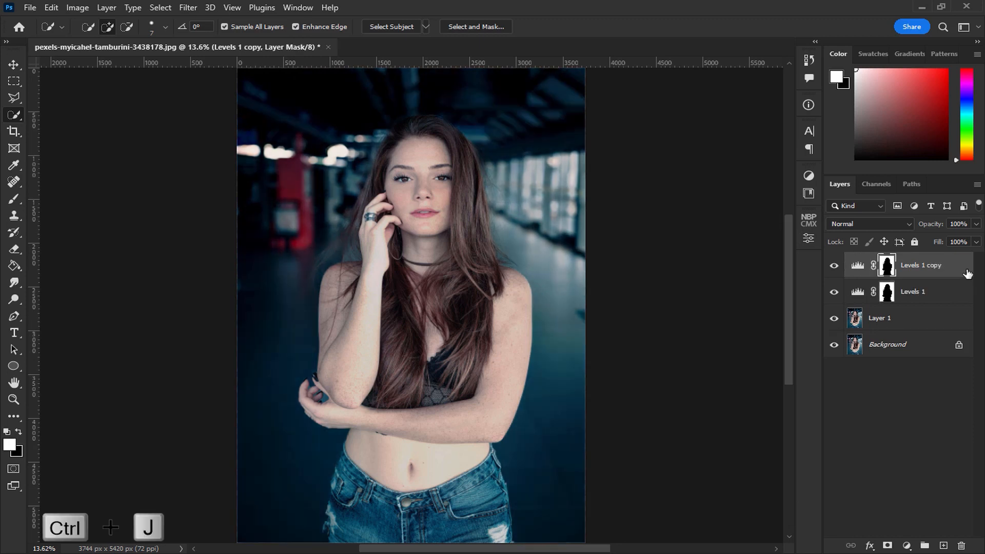
pyautogui.hotkey('ctrl', 'i')
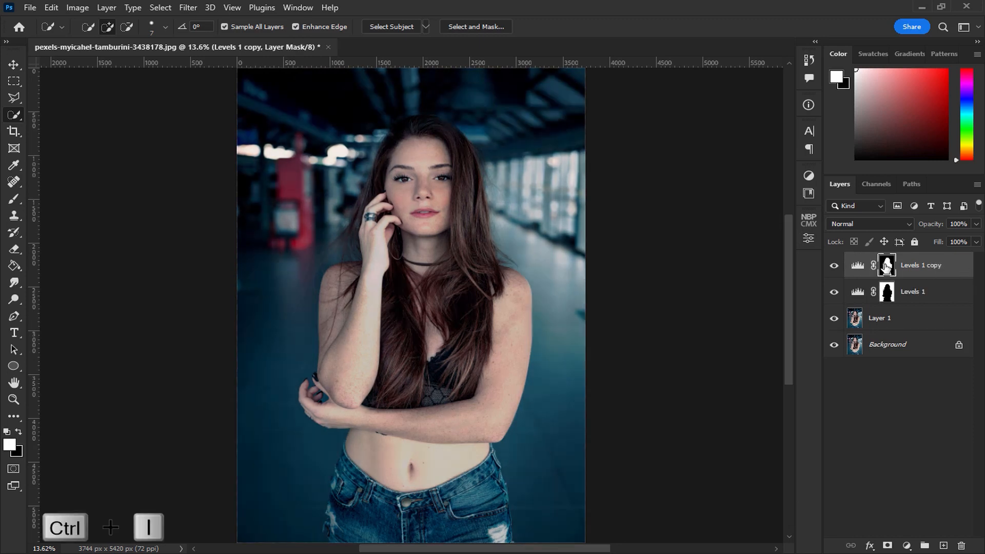
pyautogui.doubleClick(858, 266)
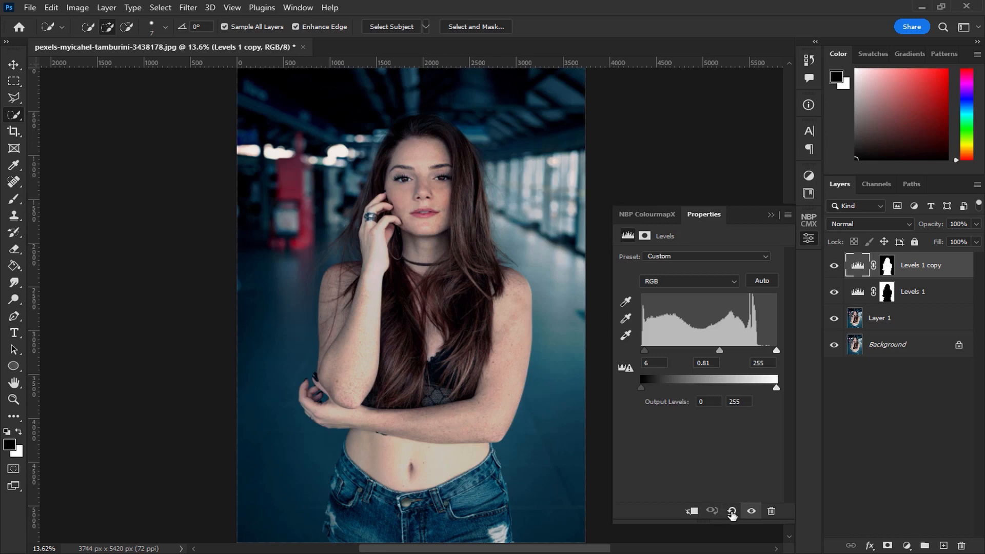
pyautogui.click(732, 511)
pyautogui.moveTo(774, 351); pyautogui.dragTo(770, 352)
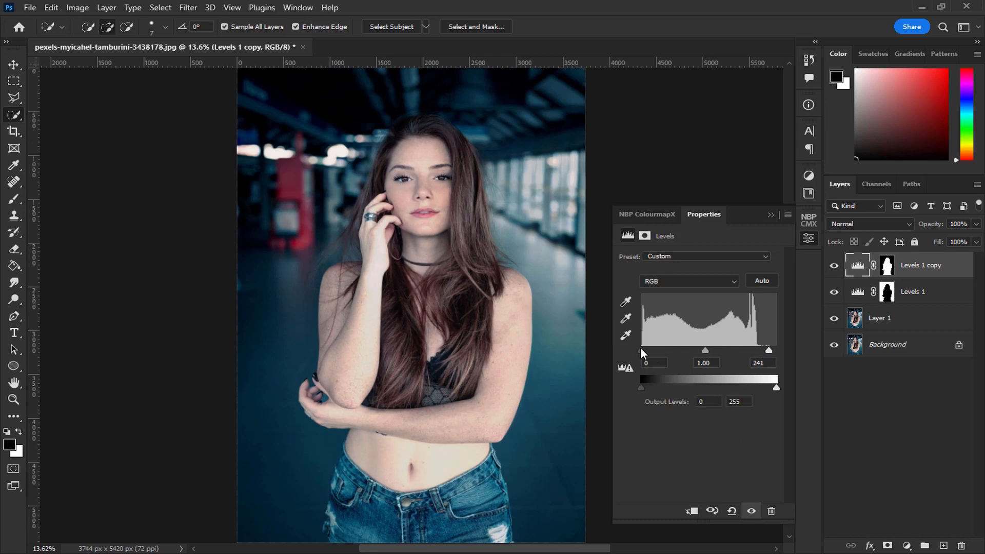
# Set the output levels of the background's Levels adjustment to 10 and 237
pyautogui.click(863, 293)
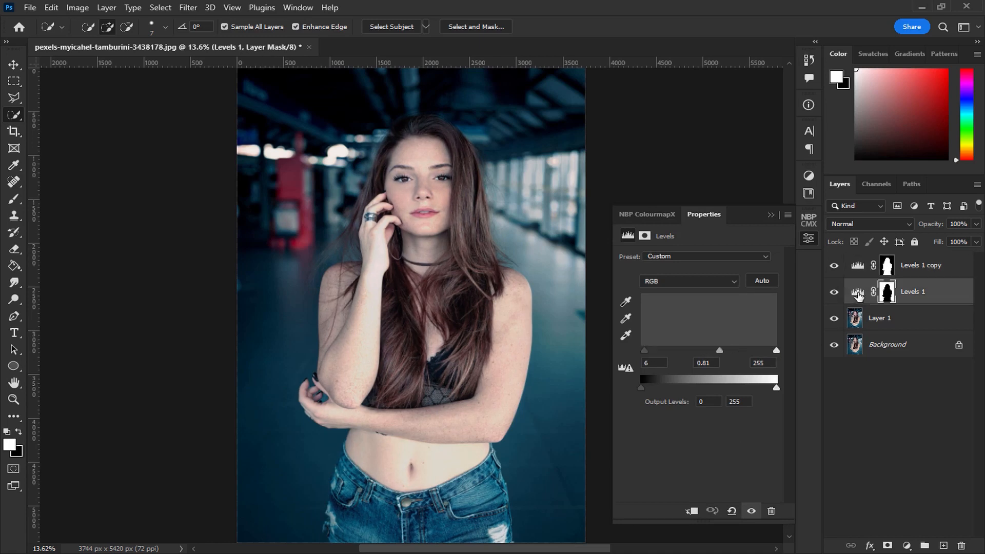
pyautogui.moveTo(644, 386)
pyautogui.mouseDown()
pyautogui.moveTo(684, 388)
pyautogui.moveTo(646, 385)
pyautogui.mouseUp()
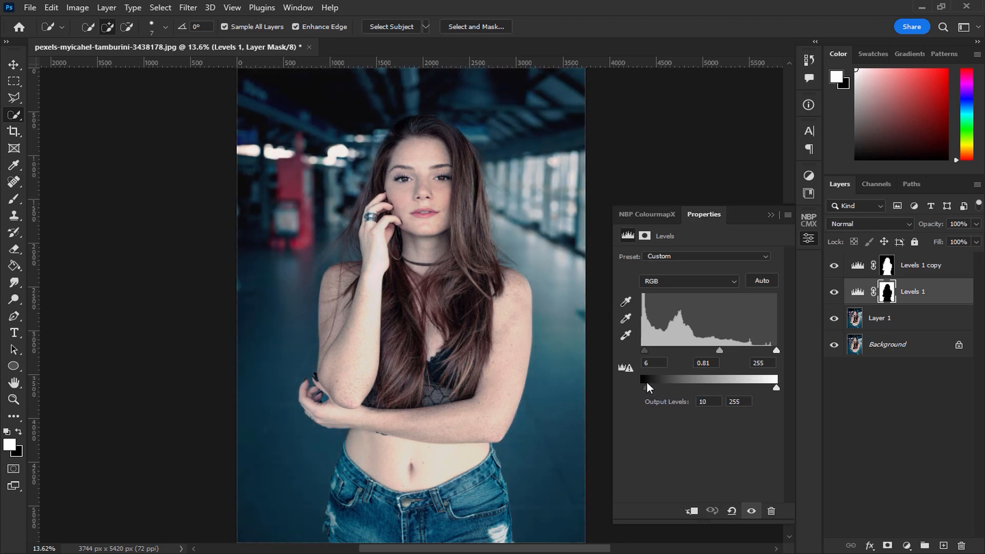
pyautogui.moveTo(773, 387)
pyautogui.mouseDown()
pyautogui.moveTo(757, 392)
pyautogui.moveTo(769, 391)
pyautogui.mouseUp()
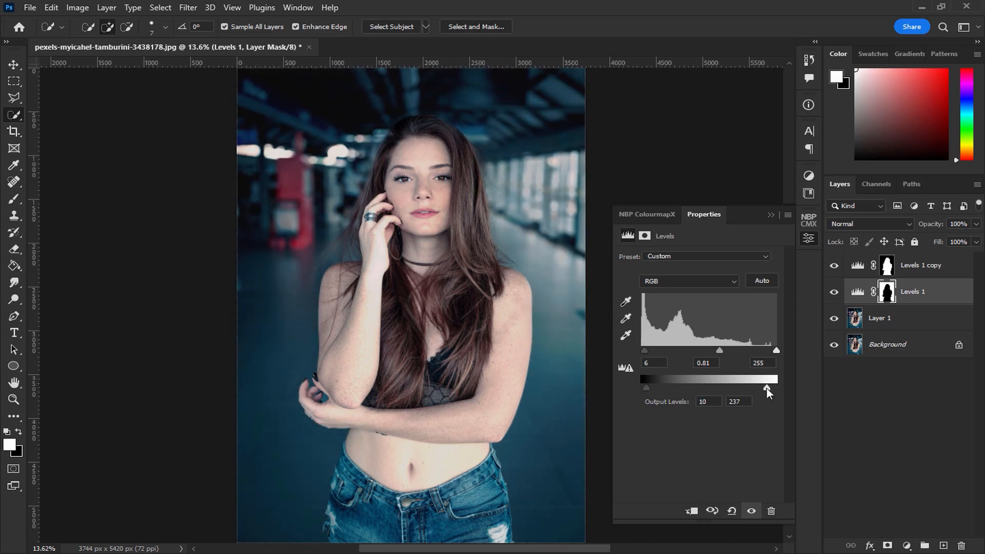
pyautogui.click(774, 216)
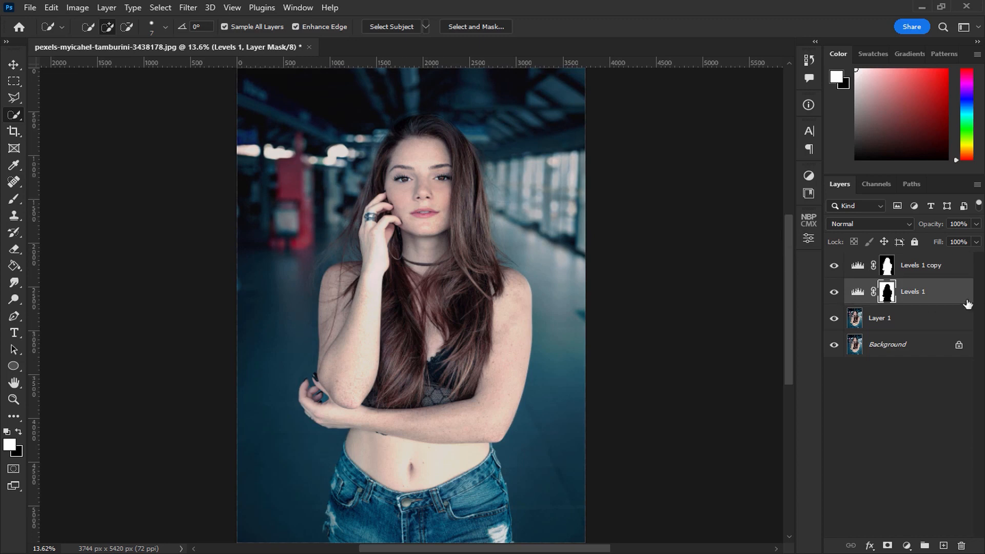
# Group the two Levels adjustment layers and compare the image with the group hidden and shown
pyautogui.click(948, 271)
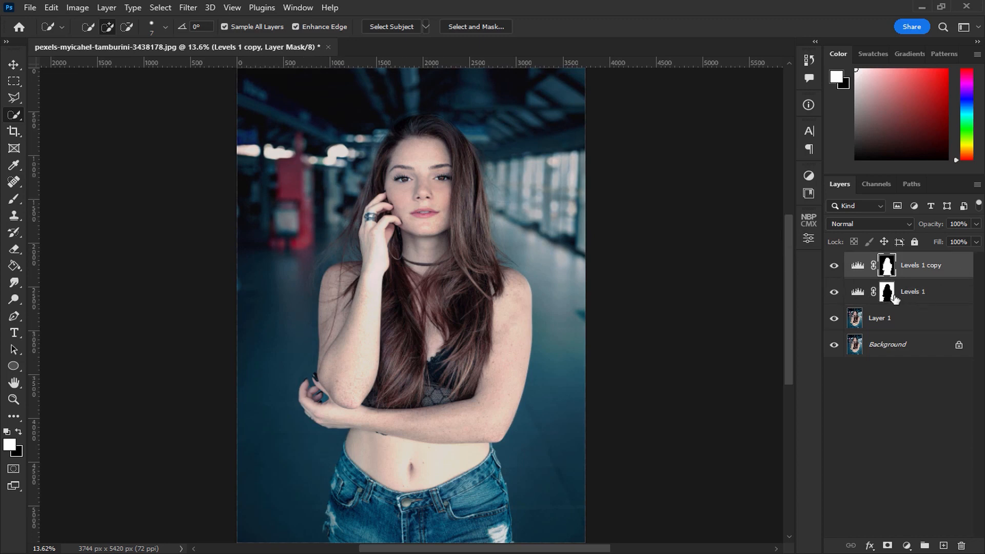
pyautogui.keyDown('shift'); pyautogui.click(931, 299); pyautogui.keyUp('shift')
pyautogui.hotkey('ctrl', 'g')
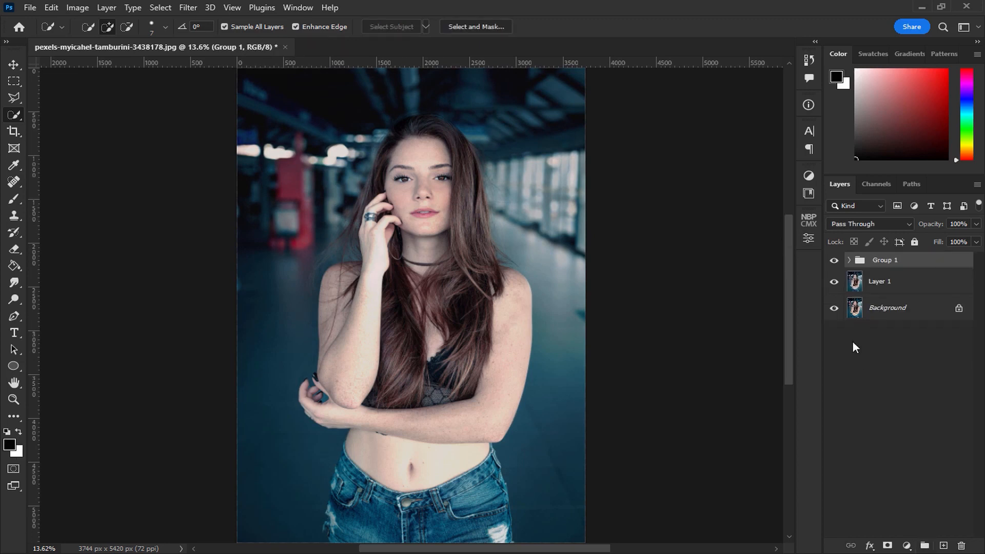
pyautogui.click(837, 261)
pyautogui.click(835, 261)
# Rename the lower Levels layer in the group "background" and the upper one "girl"
pyautogui.click(849, 260)
pyautogui.click(947, 285)
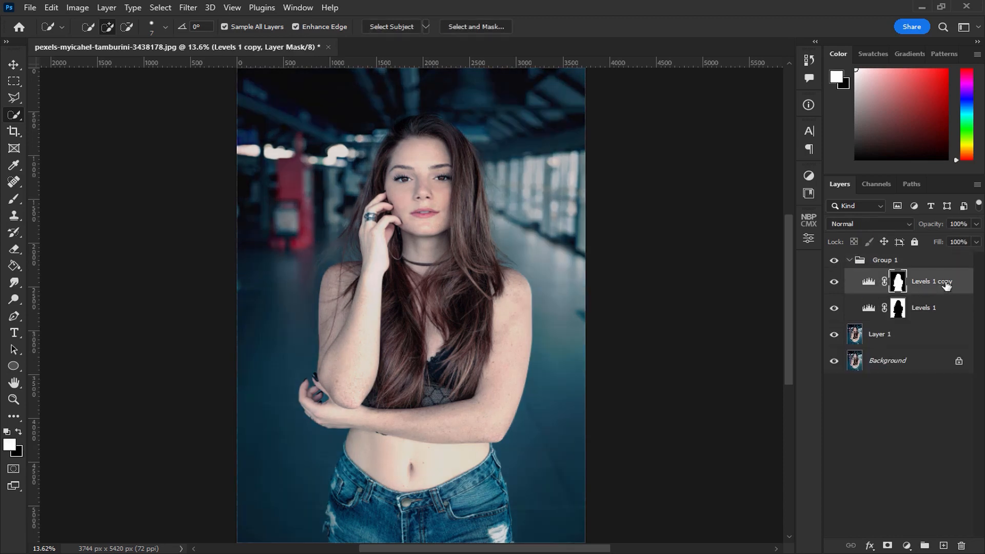
pyautogui.doubleClick(928, 308)
pyautogui.write('backg')
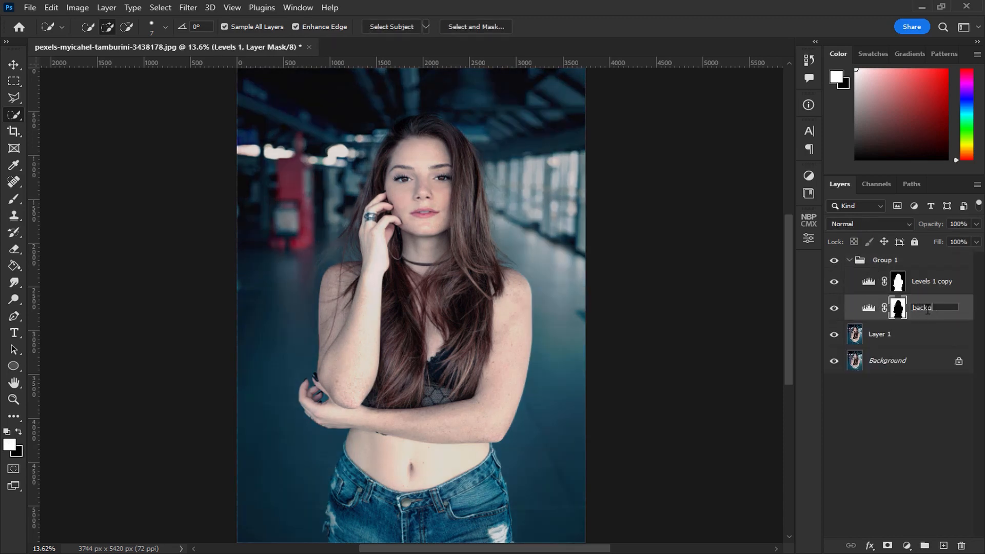
pyautogui.press('Return')
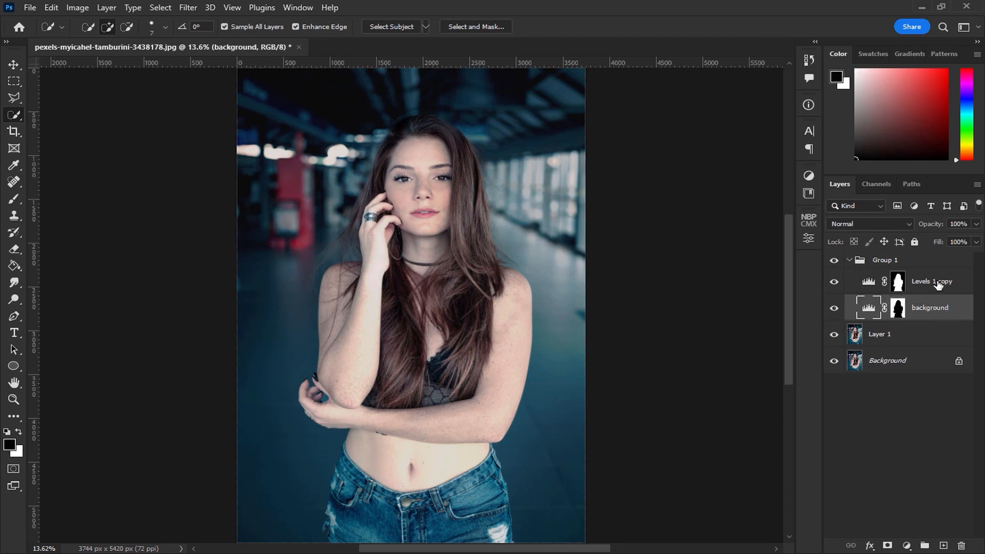
pyautogui.doubleClick(939, 281)
pyautogui.press('BackSpace')
pyautogui.press('Return')
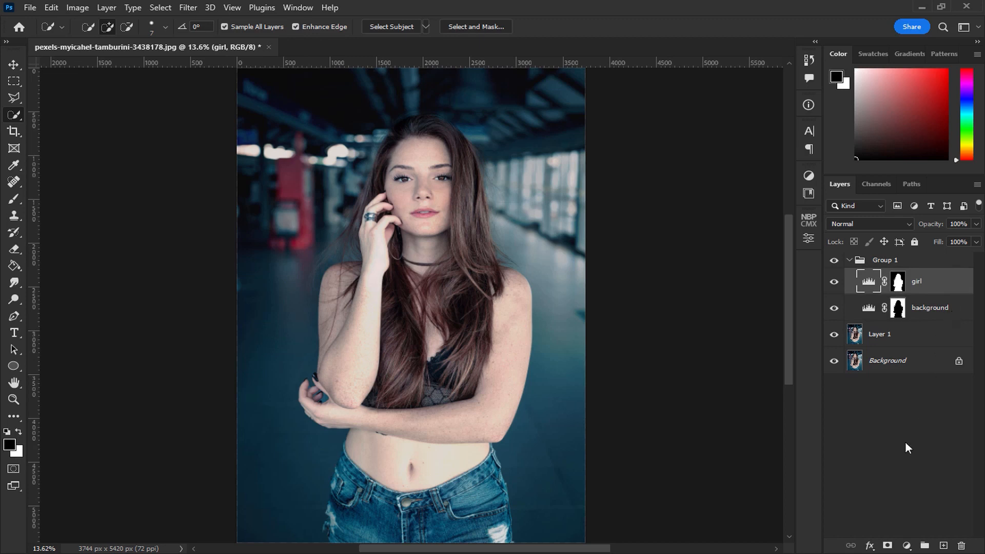
# Add a Hue/Saturation adjustment above the girl layer and replace its mask with a copy of the background layer's mask
pyautogui.click(907, 546)
pyautogui.click(922, 425)
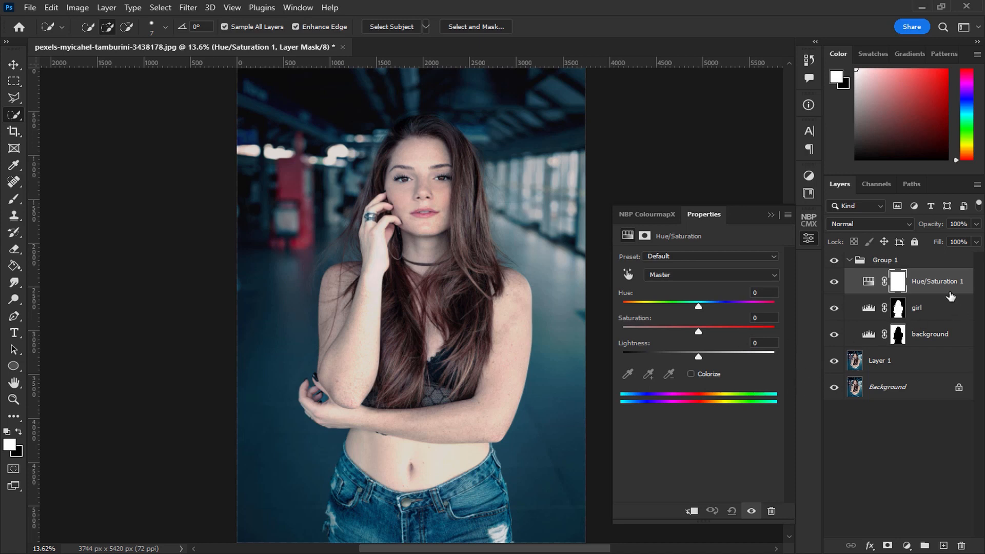
pyautogui.click(897, 336)
pyautogui.moveTo(898, 338); pyautogui.dragTo(900, 295)
pyautogui.click(429, 216)
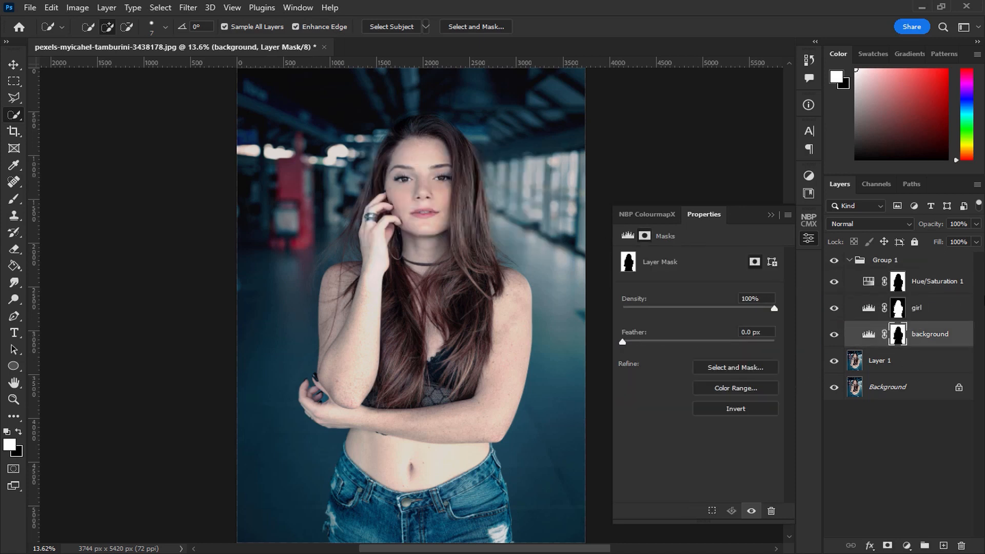
# Rename the Hue/Saturation layer "background" and set its hue to -2 and saturation to -13
pyautogui.click(937, 286)
pyautogui.doubleClick(936, 283)
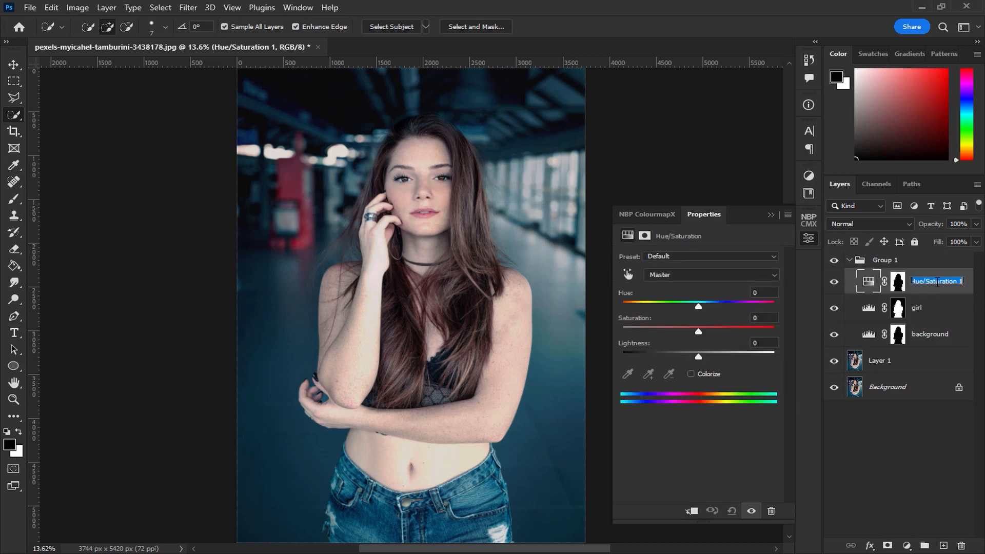
pyautogui.press('BackSpace')
pyautogui.write('background')
pyautogui.press('Return')
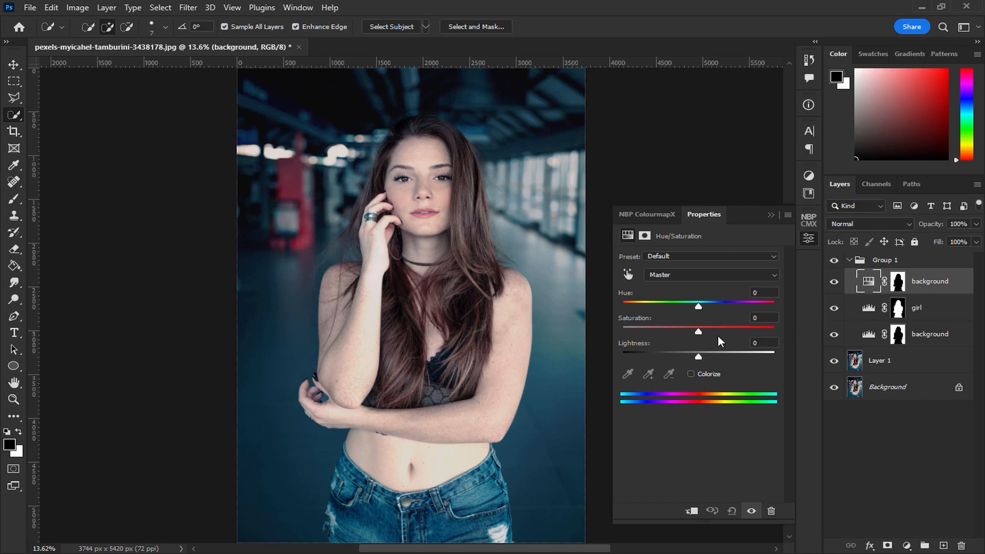
pyautogui.moveTo(699, 332); pyautogui.dragTo(698, 309)
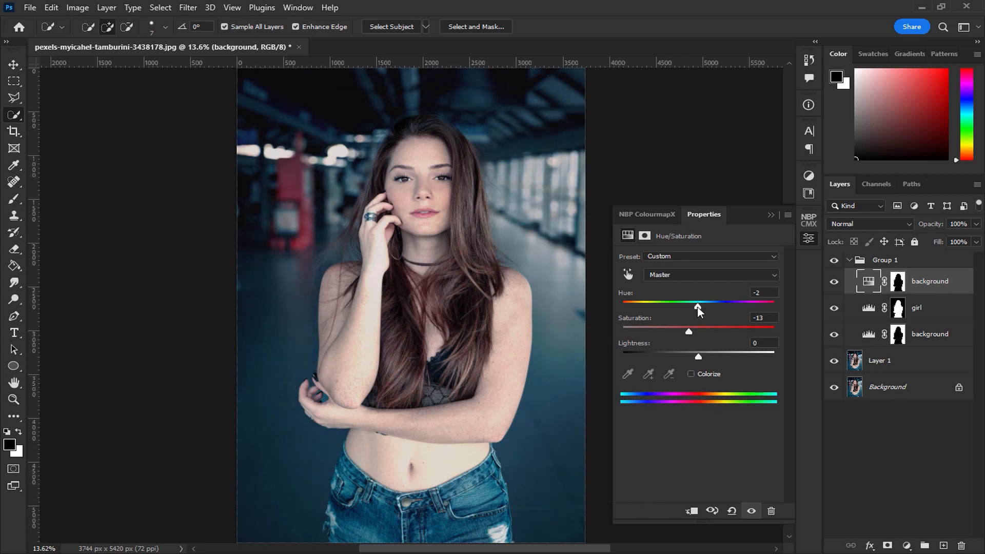
pyautogui.click(771, 217)
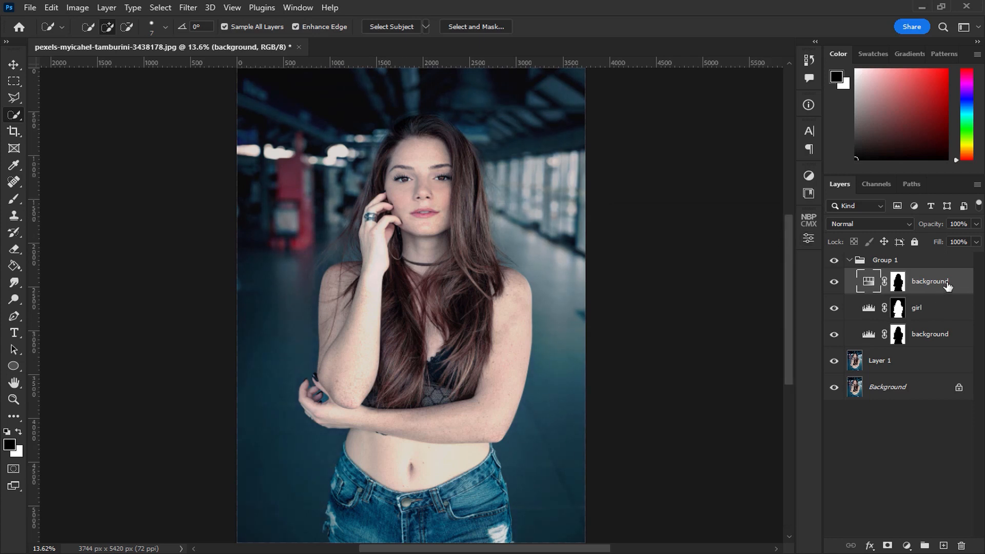
# Duplicate the background Hue/Saturation layer and replace the copy's mask with the girl layer's mask
pyautogui.hotkey('ctrl', 'j')
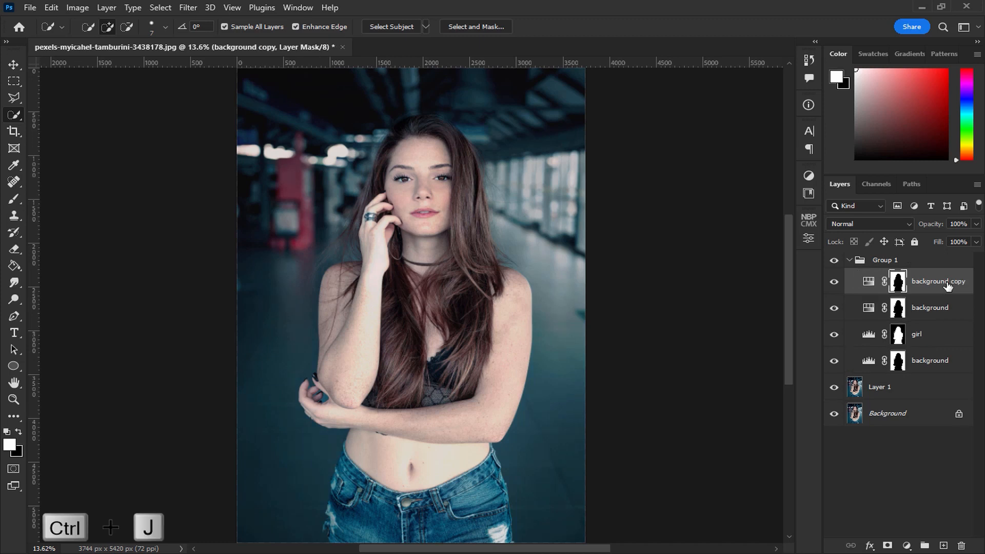
pyautogui.click(899, 336)
pyautogui.moveTo(902, 337); pyautogui.dragTo(904, 285)
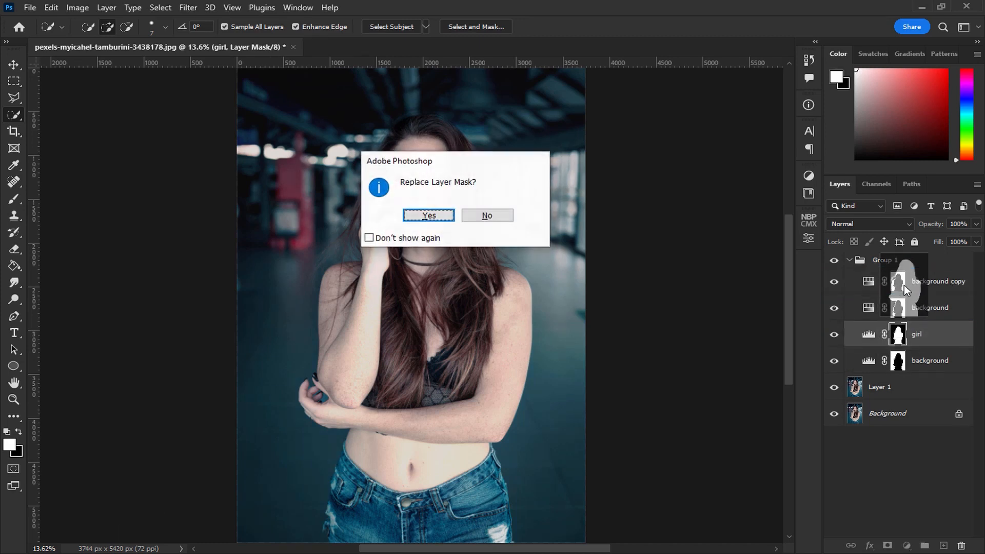
pyautogui.click(429, 216)
# Rename the duplicated Hue/Saturation layer "girl"
pyautogui.doubleClick(926, 280)
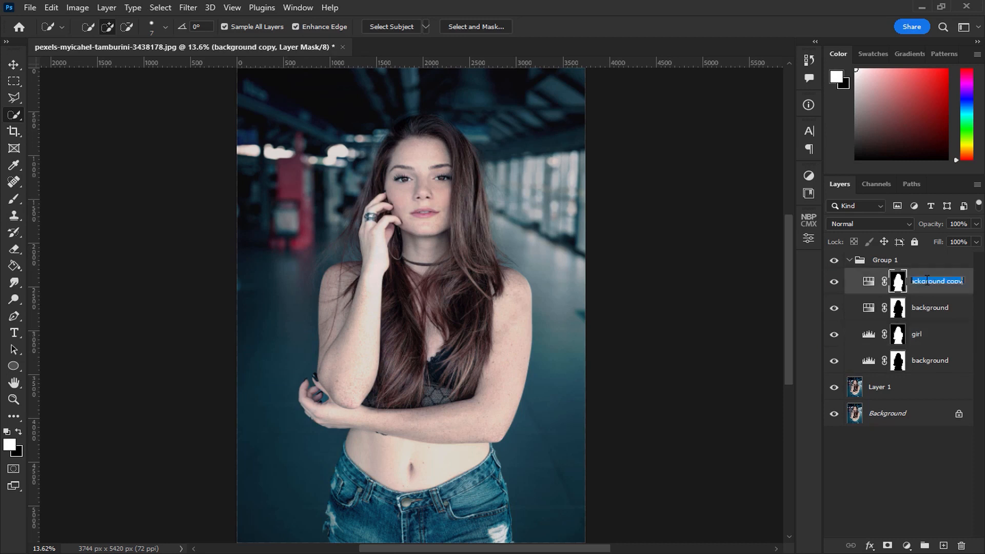
pyautogui.write('girl')
pyautogui.press('Return')
# Reset the girl Hue/Saturation adjustment and raise its saturation slightly
pyautogui.click(868, 282)
pyautogui.doubleClick(868, 283)
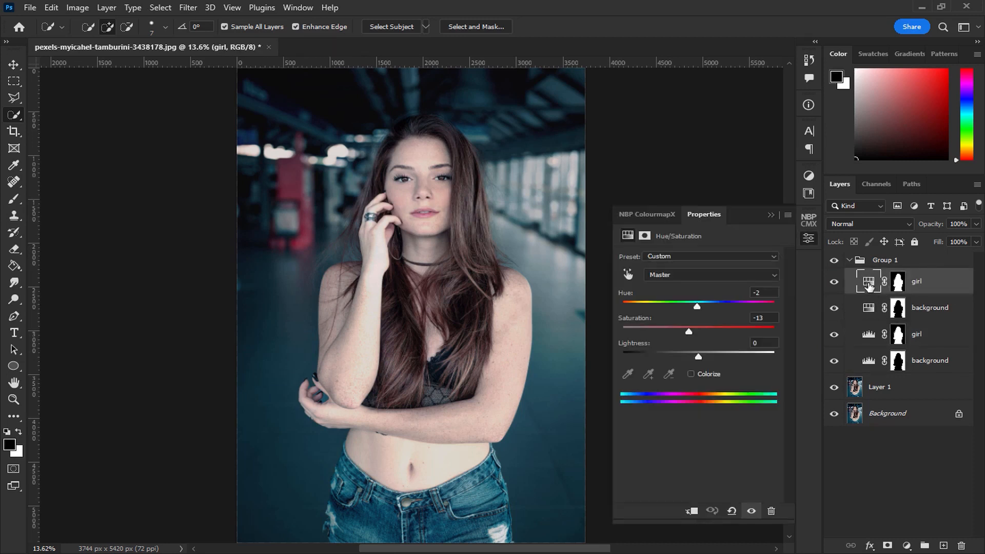
pyautogui.click(732, 511)
pyautogui.moveTo(700, 332)
pyautogui.mouseDown()
pyautogui.moveTo(725, 332)
pyautogui.moveTo(710, 332)
pyautogui.mouseUp()
pyautogui.click(774, 216)
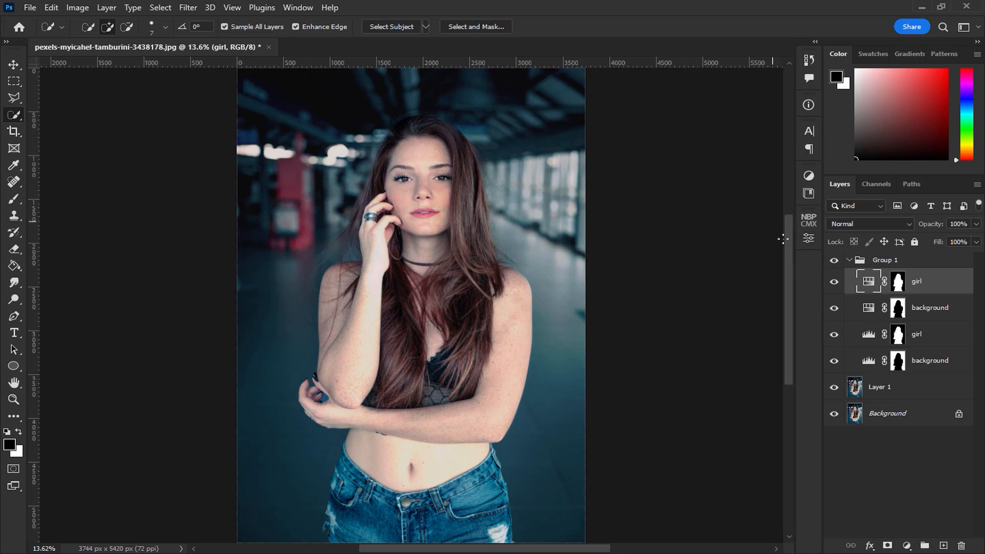
# Add a Curves adjustment layer and replace its mask with the background Levels layer's mask
pyautogui.click(907, 546)
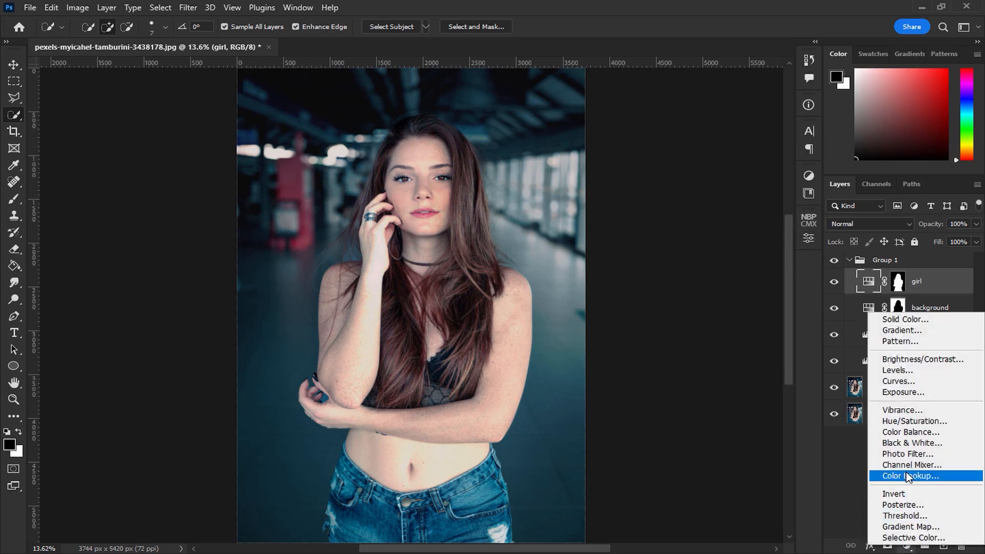
pyautogui.click(910, 383)
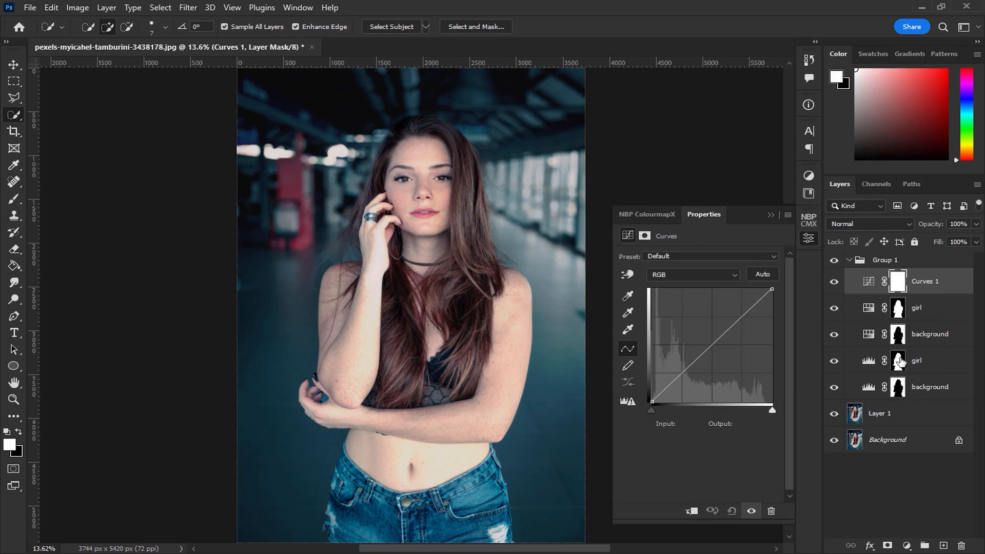
pyautogui.click(898, 361)
pyautogui.click(898, 388)
pyautogui.moveTo(898, 389); pyautogui.dragTo(898, 283)
pyautogui.click(440, 217)
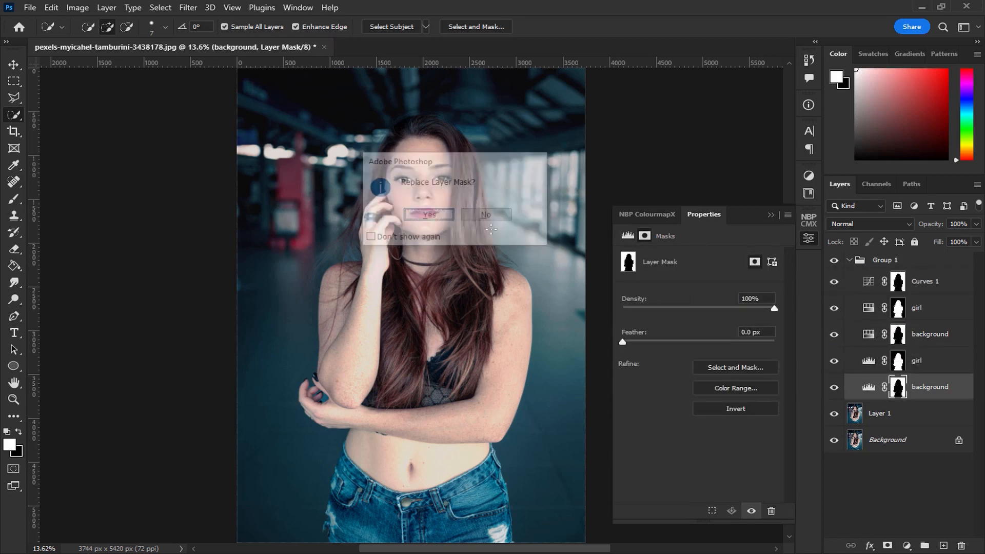
# Rename the new Curves layer "backgorund"
pyautogui.doubleClick(931, 283)
pyautogui.write('backgorund')
pyautogui.press('Return')
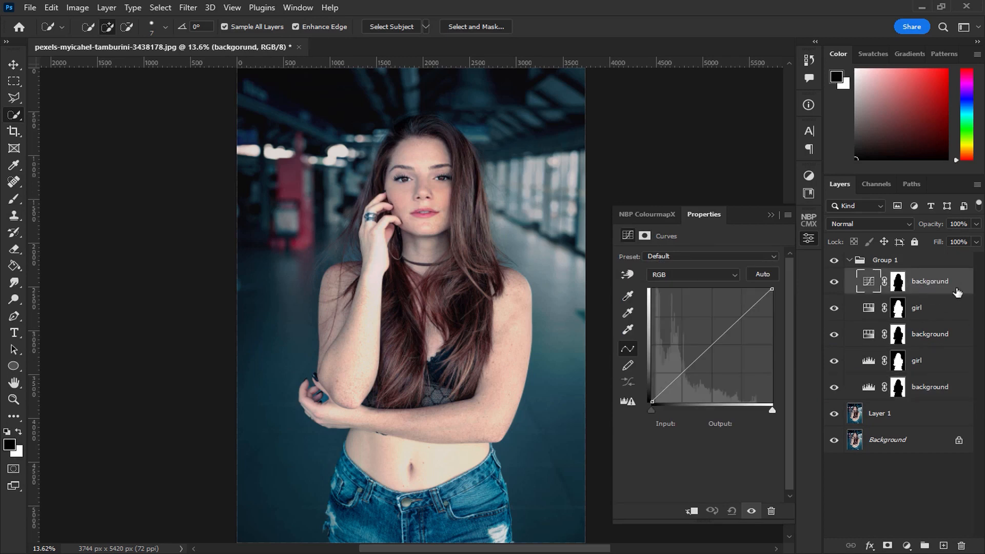
# Darken the background's RGB curve with on-image adjustment, raising Blue at input 82 to 87 and lowering Red at input 15 to 11
pyautogui.click(626, 276)
pyautogui.moveTo(518, 140); pyautogui.dragTo(513, 149)
pyautogui.click(664, 275)
pyautogui.click(668, 314)
pyautogui.moveTo(533, 152)
pyautogui.mouseDown()
pyautogui.moveTo(530, 161)
pyautogui.moveTo(530, 149)
pyautogui.mouseUp()
pyautogui.click(662, 274)
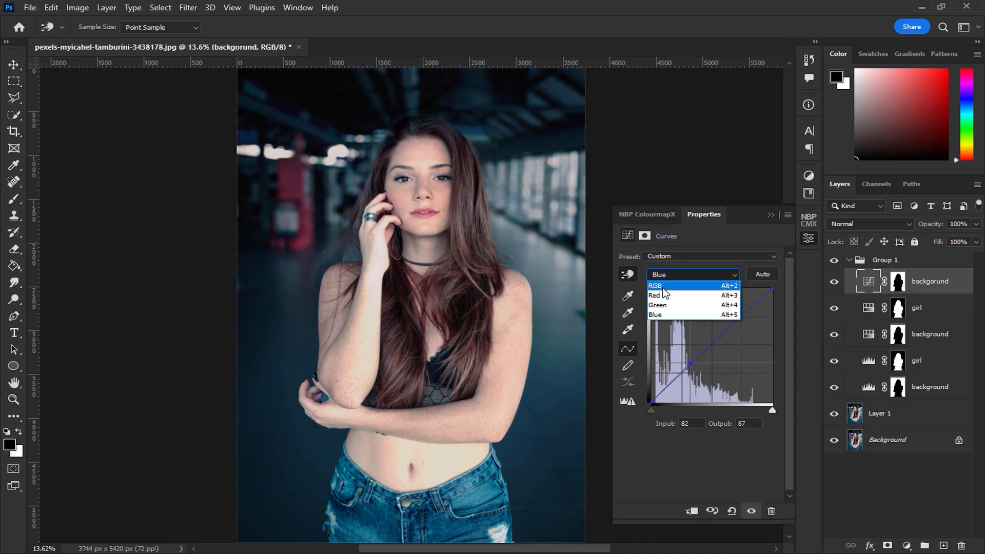
pyautogui.click(665, 288)
pyautogui.moveTo(524, 149); pyautogui.dragTo(524, 150)
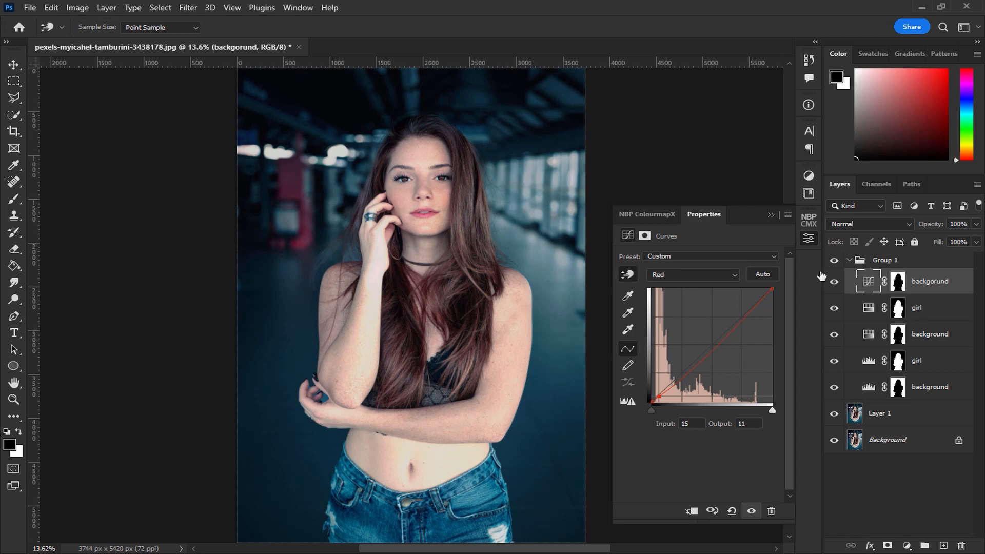
# Duplicate the background Curves layer and invert the copy's mask
pyautogui.click(956, 289)
pyautogui.press('w')
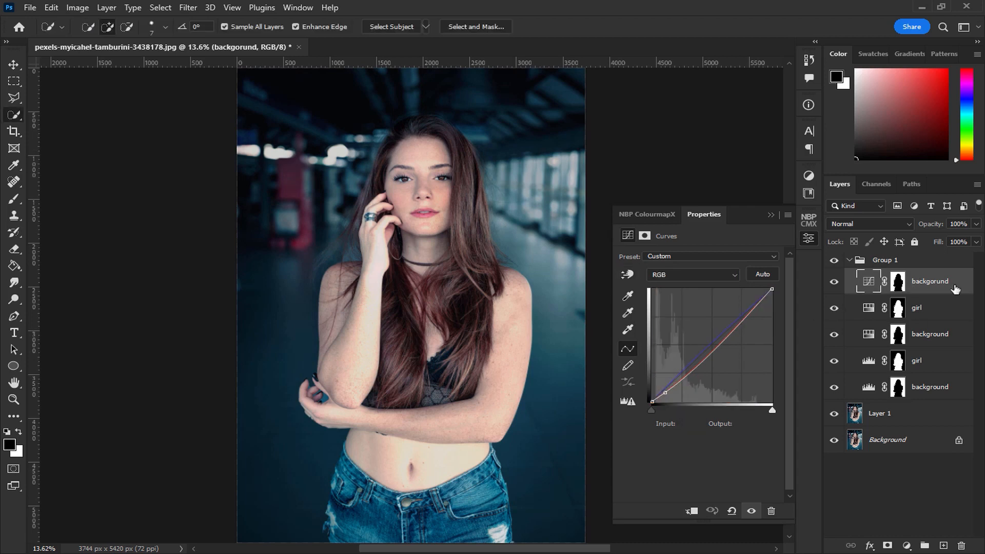
pyautogui.hotkey('ctrl', 'j')
pyautogui.hotkey('ctrl', 'i')
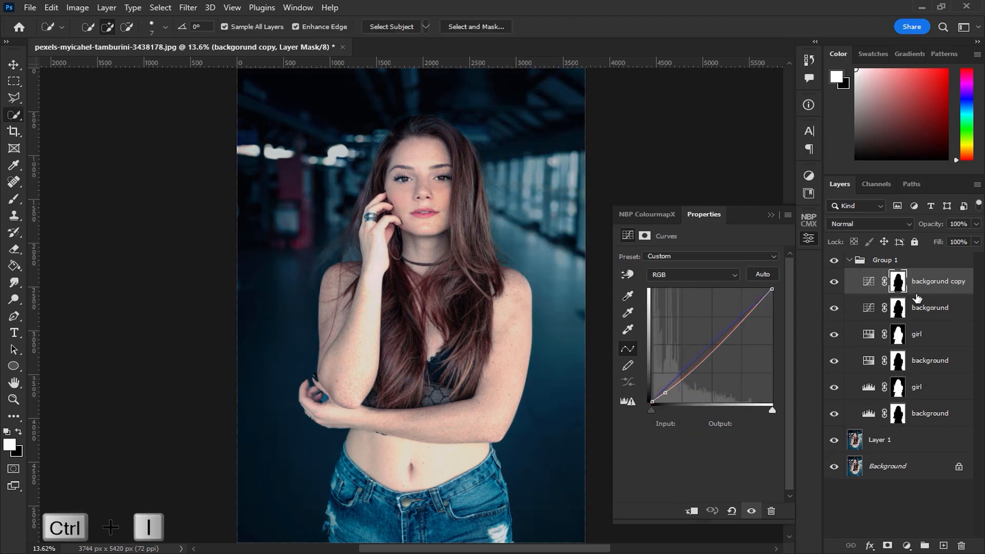
# Rename the duplicated Curves layer "girl"
pyautogui.doubleClick(937, 281)
pyautogui.write('c')
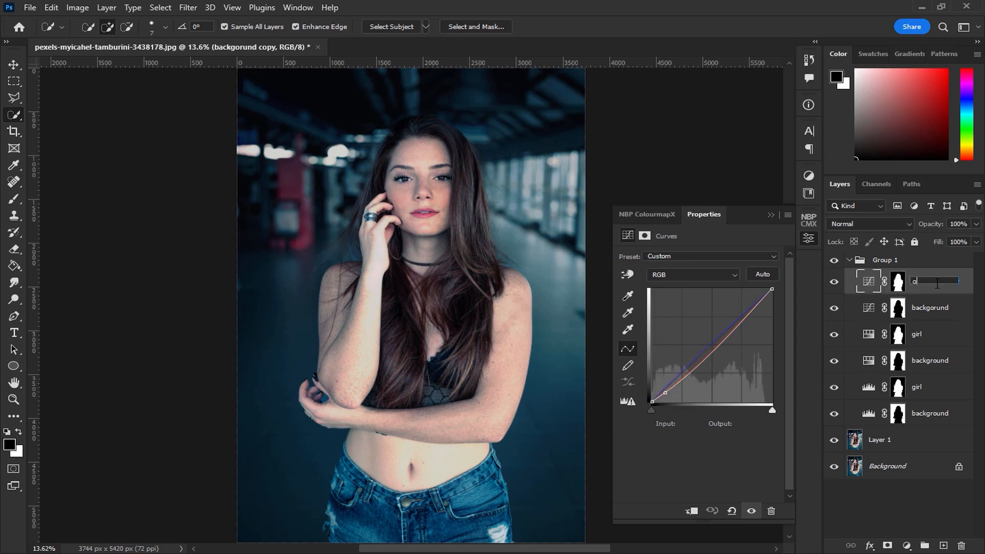
pyautogui.write('irl')
pyautogui.press('Return')
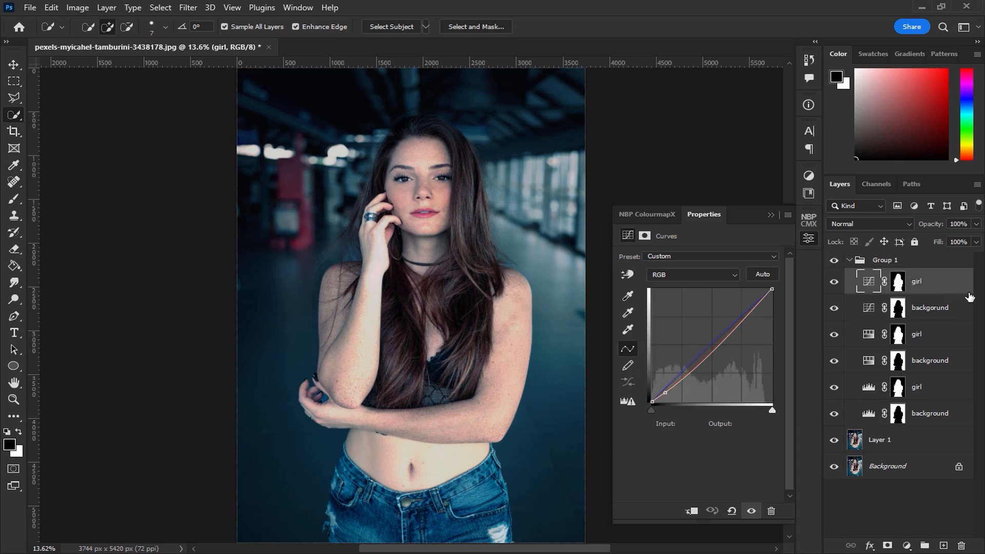
# Reset the girl Curves adjustment and lower the RGB curve on the forehead tone at input 200 to 198
pyautogui.click(732, 510)
pyautogui.click(627, 275)
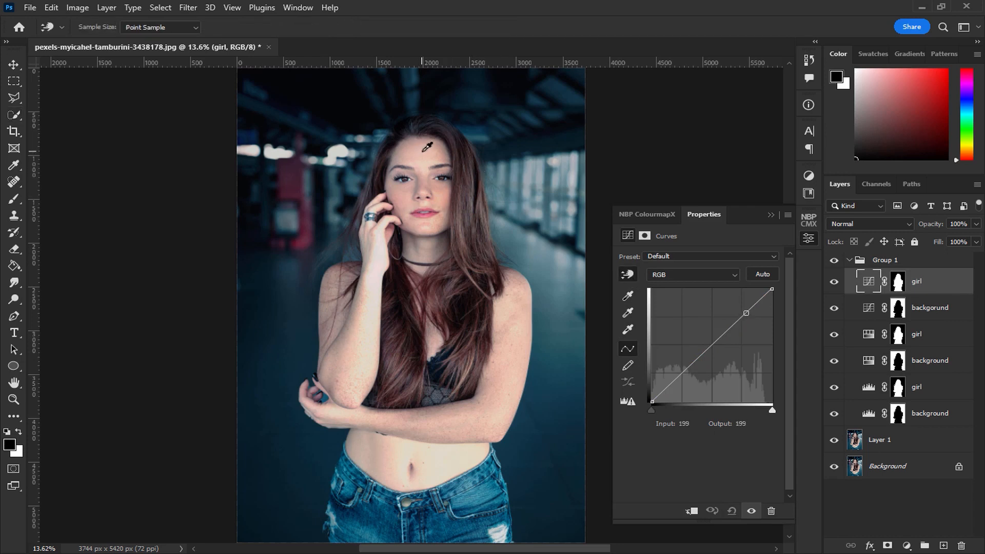
pyautogui.moveTo(427, 148); pyautogui.dragTo(427, 152)
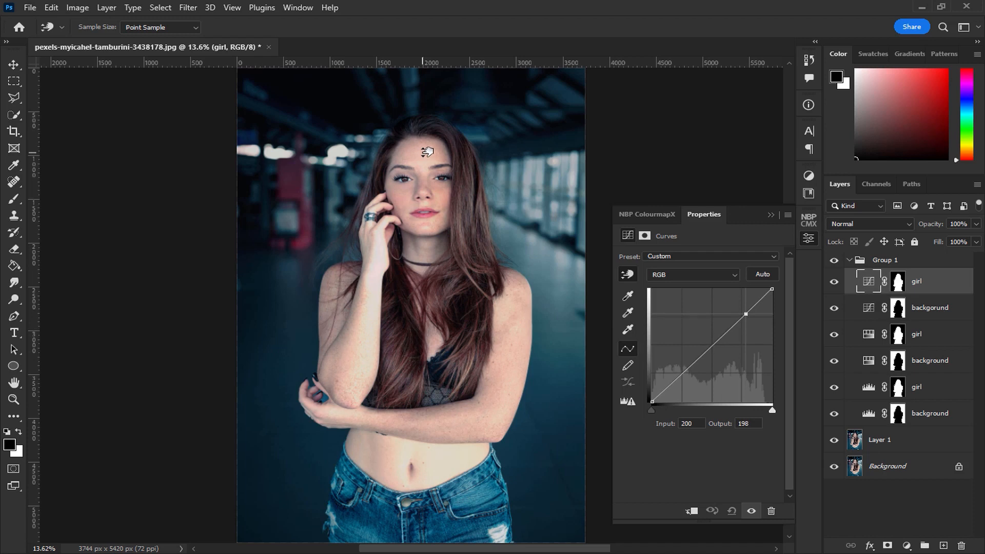
# In the girl Curves layer, lower Blue at input 178 to 174 and raise Red at input 224 to 226
pyautogui.click(688, 275)
pyautogui.click(675, 310)
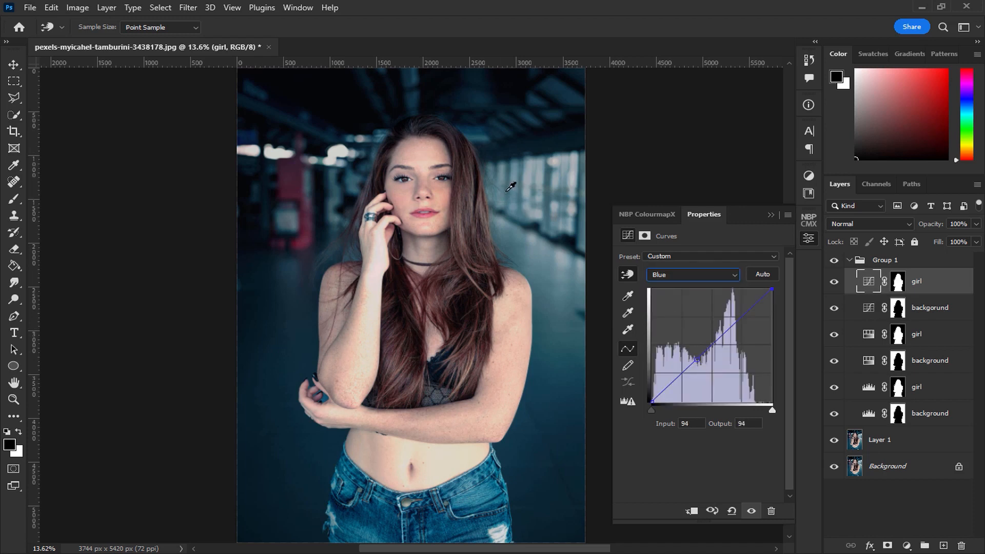
pyautogui.moveTo(427, 149); pyautogui.dragTo(425, 154)
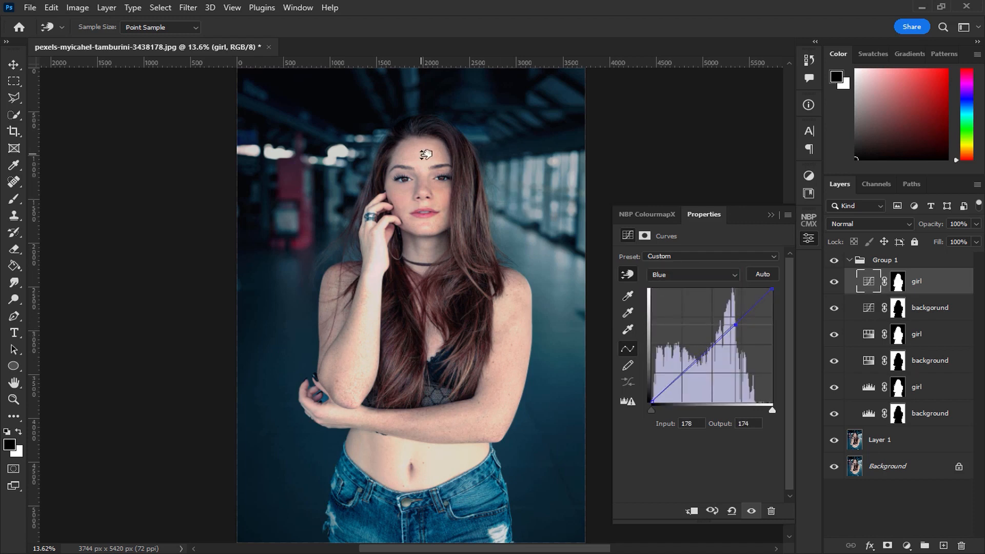
pyautogui.click(693, 275)
pyautogui.click(670, 293)
pyautogui.moveTo(429, 162); pyautogui.dragTo(428, 161)
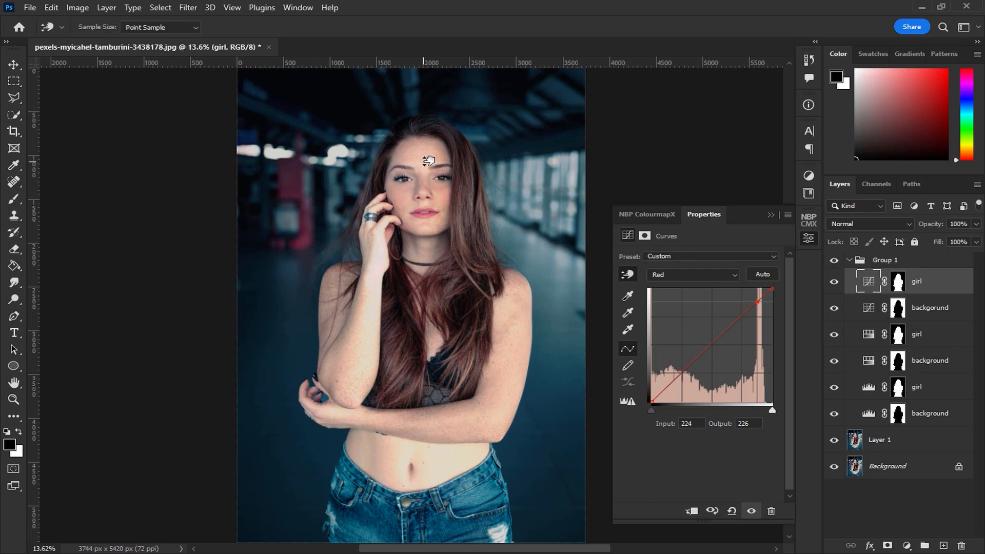
pyautogui.click(772, 215)
# Collapse Group 1 and reduce its opacity to 76%, comparing the image with the group hidden and shown
pyautogui.click(834, 261)
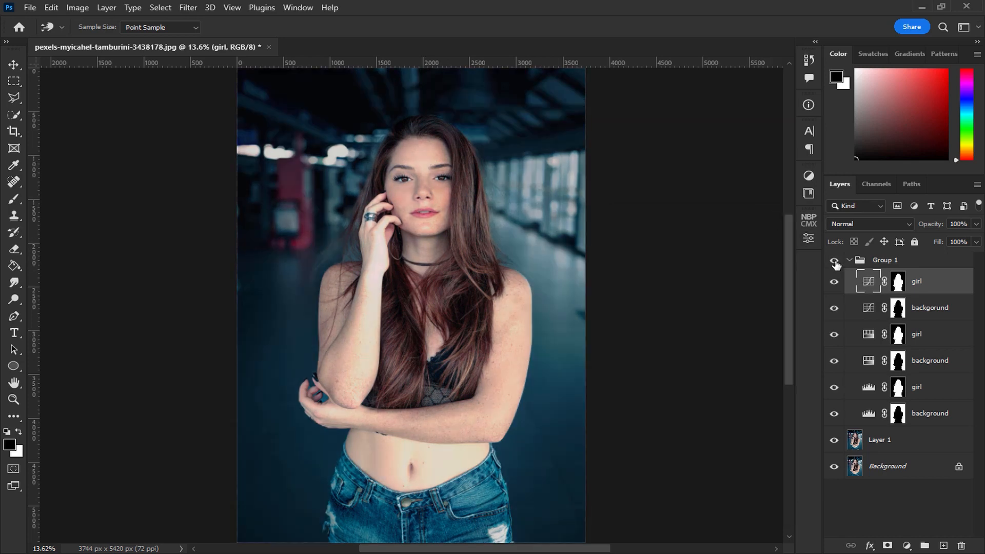
pyautogui.click(849, 260)
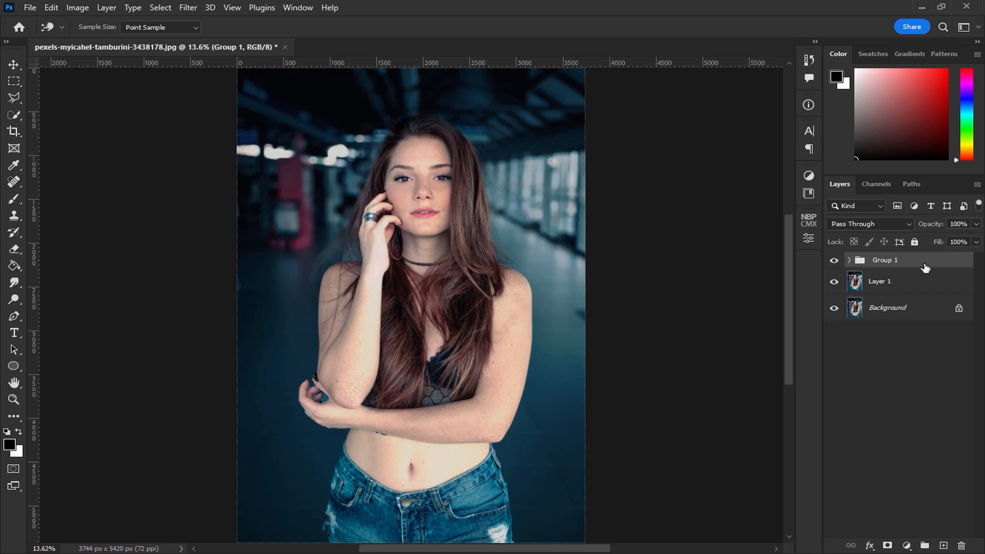
pyautogui.click(975, 228)
pyautogui.moveTo(976, 239); pyautogui.dragTo(968, 242)
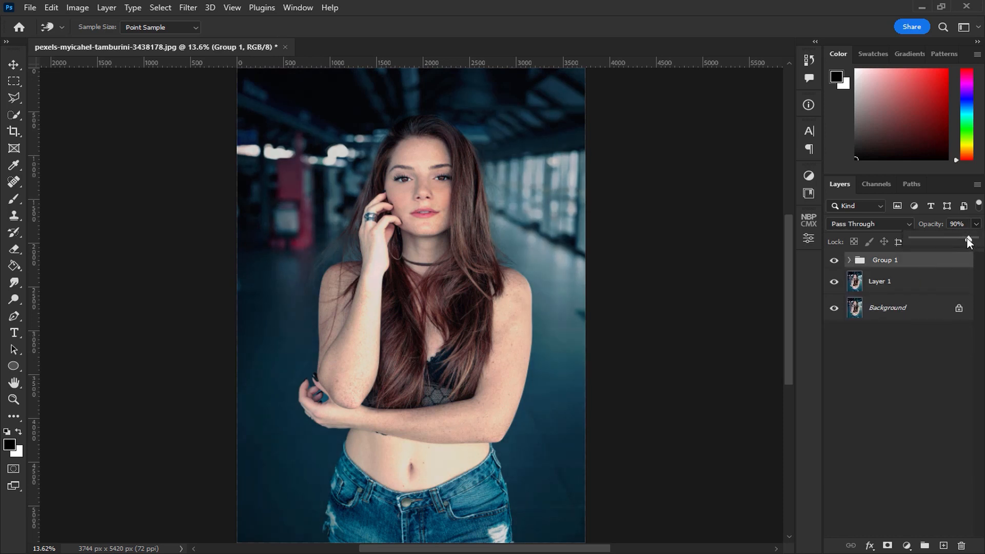
pyautogui.click(834, 262)
pyautogui.click(834, 261)
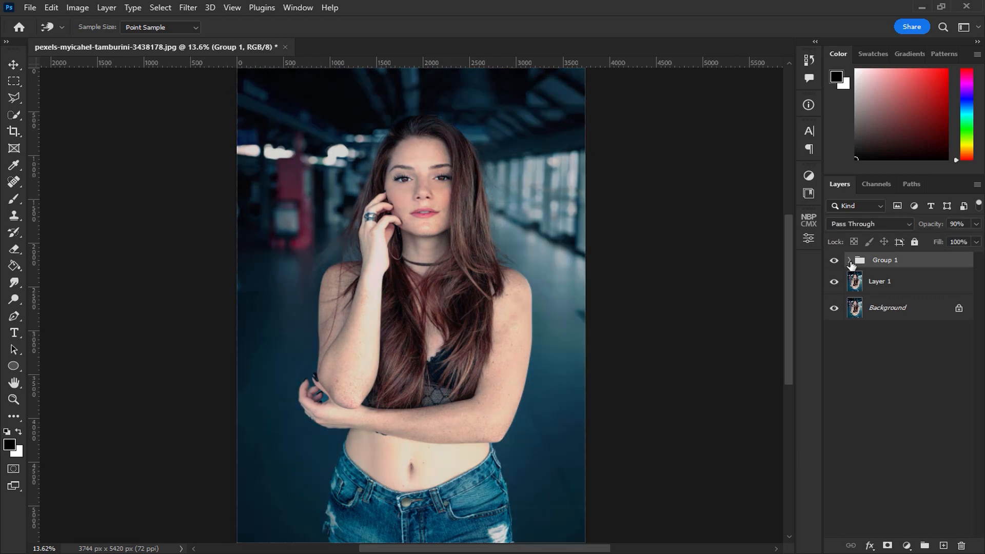
pyautogui.click(975, 224)
pyautogui.moveTo(972, 239); pyautogui.dragTo(959, 240)
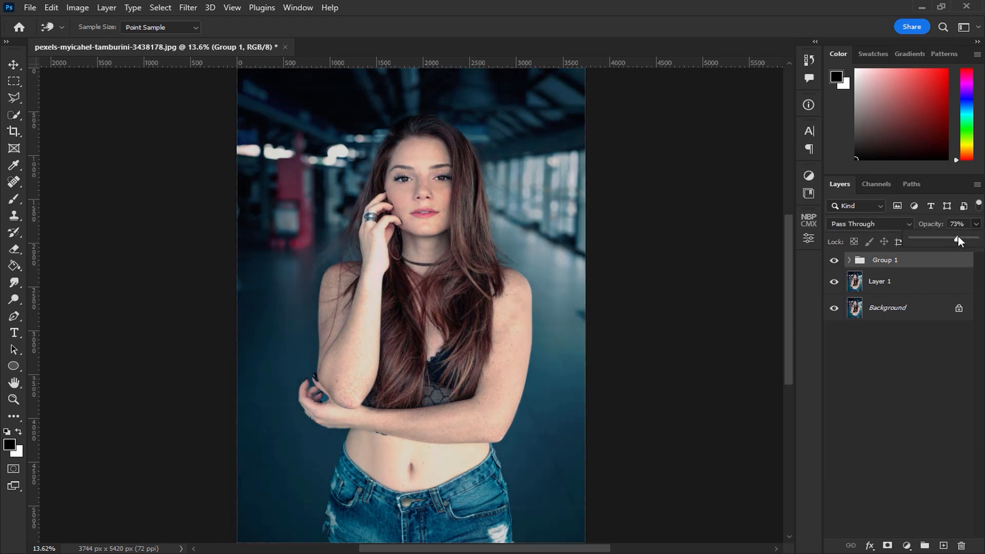
pyautogui.click(834, 260)
pyautogui.click(834, 260)
# Expand Group 1 and add a Selective Color adjustment layer above the girl Curves layer
pyautogui.click(849, 260)
pyautogui.click(932, 291)
pyautogui.click(906, 546)
pyautogui.click(905, 541)
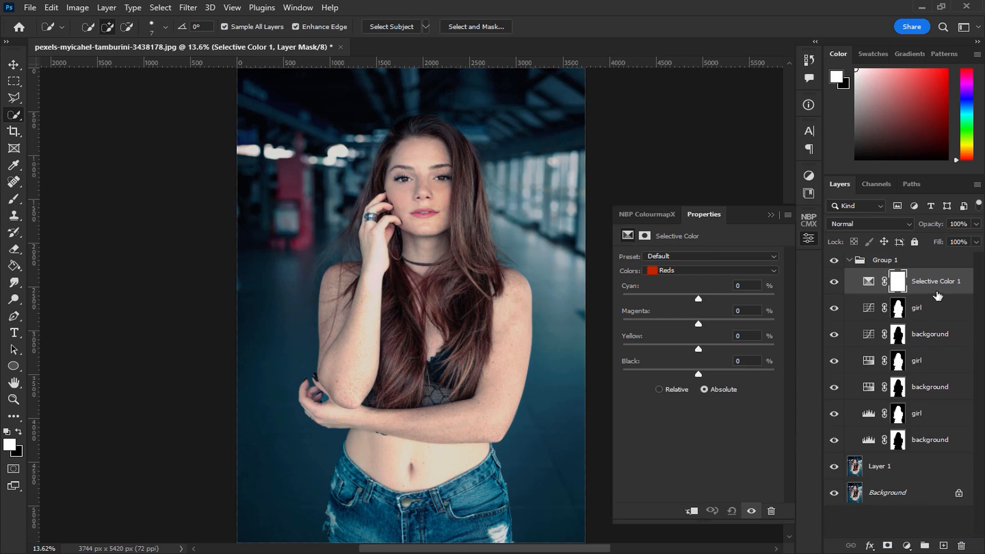
# Replace the Selective Color layer's mask with the girl Curves layer's mask and rename the layer "girl"
pyautogui.click(899, 308)
pyautogui.moveTo(899, 313); pyautogui.dragTo(897, 281)
pyautogui.click(431, 213)
pyautogui.doubleClick(946, 285)
pyautogui.click(868, 282)
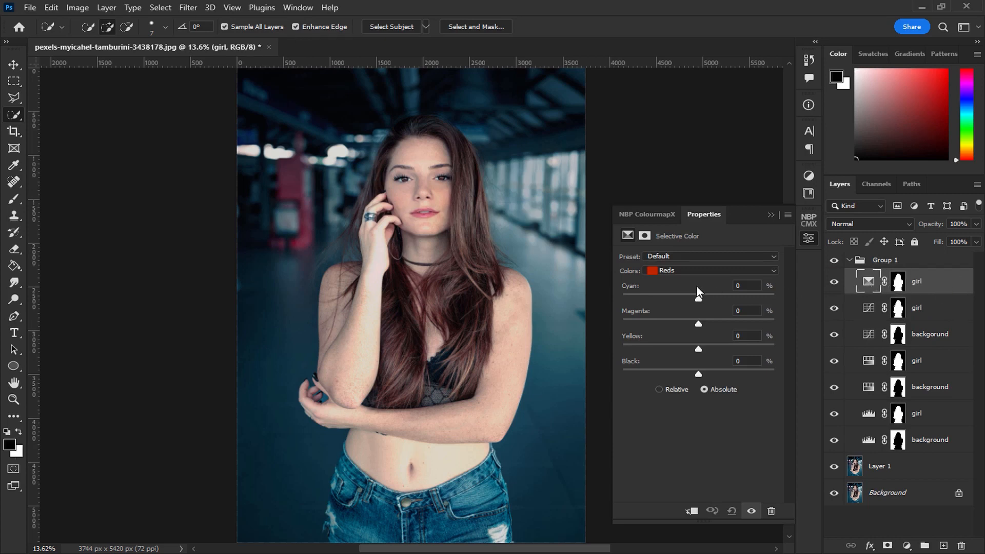
# Reduce cyan and slightly raise black and yellow in the Reds of the girl Selective Color layer
pyautogui.moveTo(699, 297); pyautogui.dragTo(674, 298)
pyautogui.moveTo(703, 373)
pyautogui.mouseDown()
pyautogui.moveTo(723, 372)
pyautogui.moveTo(708, 373)
pyautogui.mouseUp()
pyautogui.moveTo(707, 349); pyautogui.dragTo(703, 349)
# Set yellow to +8 and black to +5 in the Yellows of the girl Selective Color layer
pyautogui.click(671, 270)
pyautogui.click(672, 282)
pyautogui.moveTo(715, 350)
pyautogui.mouseDown()
pyautogui.moveTo(708, 378)
pyautogui.moveTo(705, 346)
pyautogui.mouseUp()
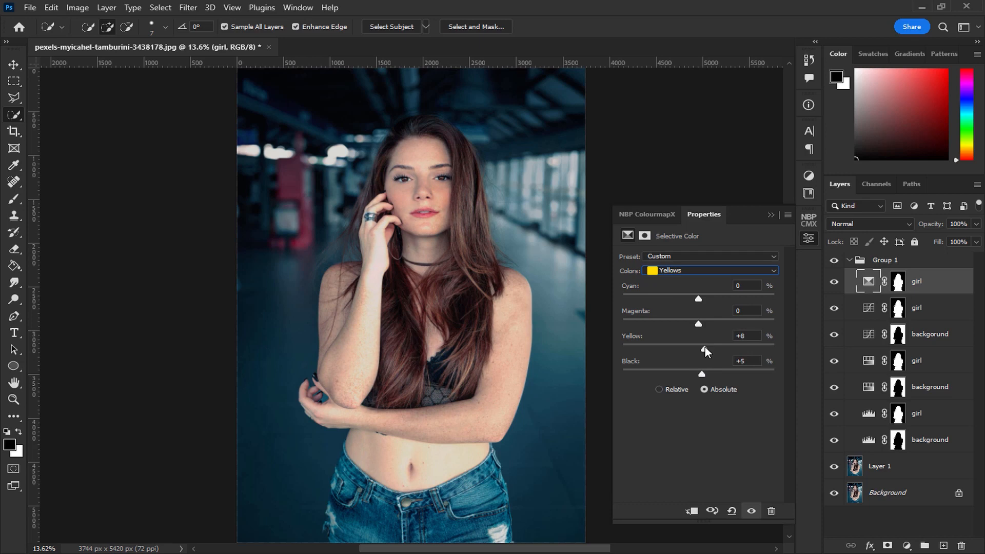
# Slightly reduce cyan and adjust black in the Cyans of the girl Selective Color layer
pyautogui.click(685, 271)
pyautogui.click(685, 282)
pyautogui.click(691, 272)
pyautogui.click(668, 311)
pyautogui.moveTo(699, 301)
pyautogui.mouseDown()
pyautogui.moveTo(661, 306)
pyautogui.moveTo(703, 305)
pyautogui.moveTo(693, 303)
pyautogui.mouseUp()
pyautogui.moveTo(698, 374); pyautogui.dragTo(699, 372)
# Raise black slightly in the Blacks of the girl Selective Color layer
pyautogui.click(669, 273)
pyautogui.click(676, 361)
pyautogui.moveTo(698, 373)
pyautogui.mouseDown()
pyautogui.moveTo(734, 371)
pyautogui.moveTo(706, 371)
pyautogui.mouseUp()
# Set cyan to +2 and magenta to 2 in the Neutrals of the girl Selective Color layer
pyautogui.click(692, 270)
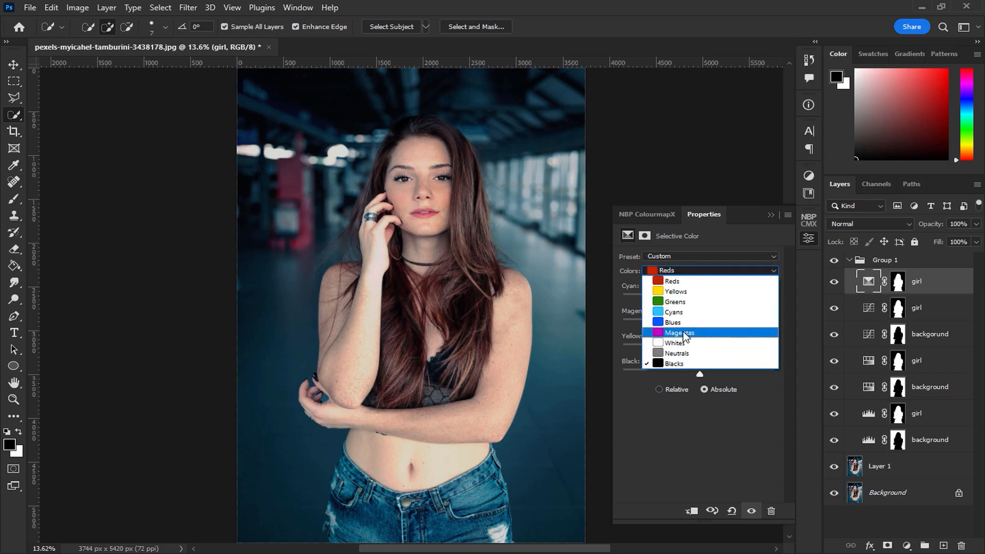
pyautogui.click(683, 353)
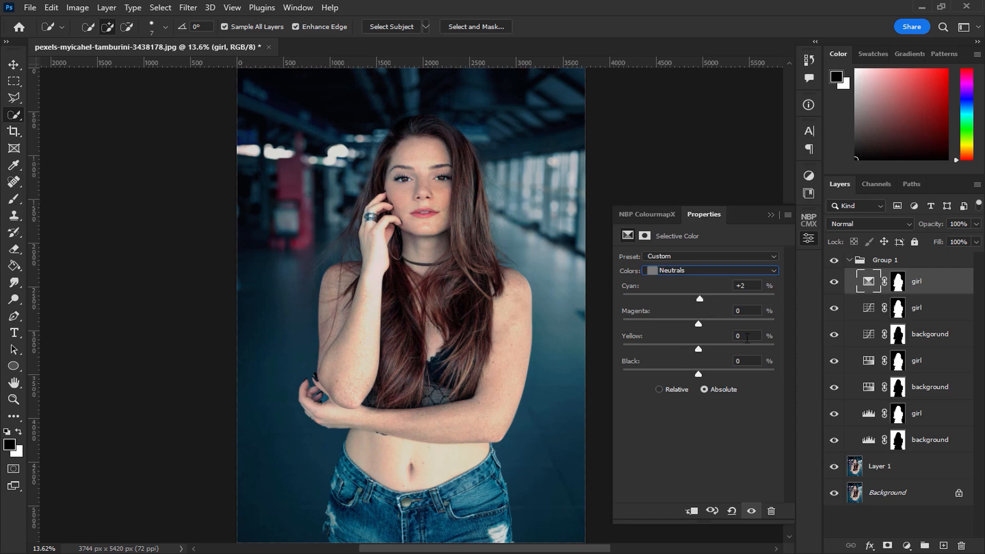
pyautogui.click(742, 310)
pyautogui.write('2')
pyautogui.click(770, 214)
# Collapse Group 1 and compare the portrait with the group's adjustments hidden and shown
pyautogui.click(849, 260)
pyautogui.click(835, 260)
pyautogui.click(834, 262)
pyautogui.click(834, 261)
pyautogui.click(834, 262)
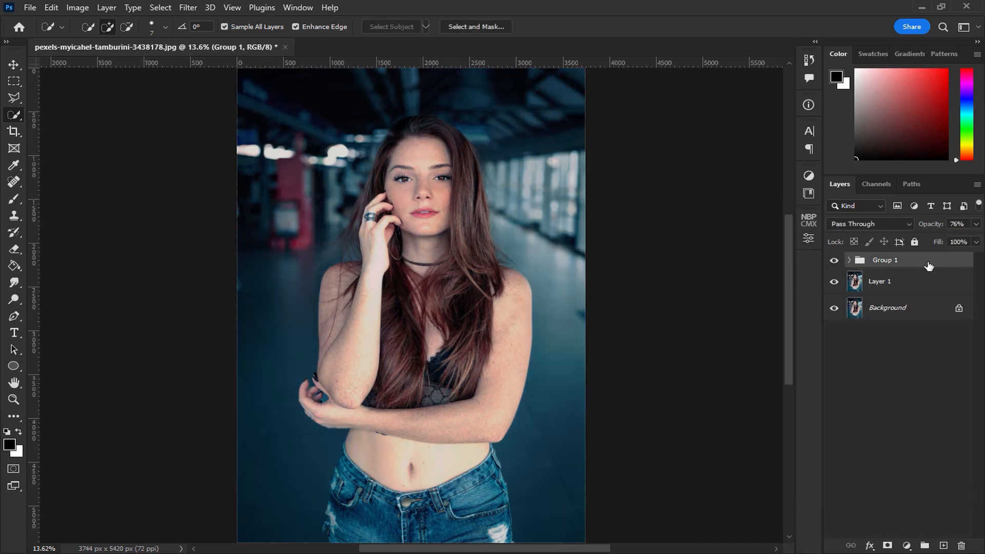
# Stamp all visible layers into a new layer converted for Smart Filters and hide Group 1
pyautogui.hotkey('ctrl', 'shift', 'alt', 'e')
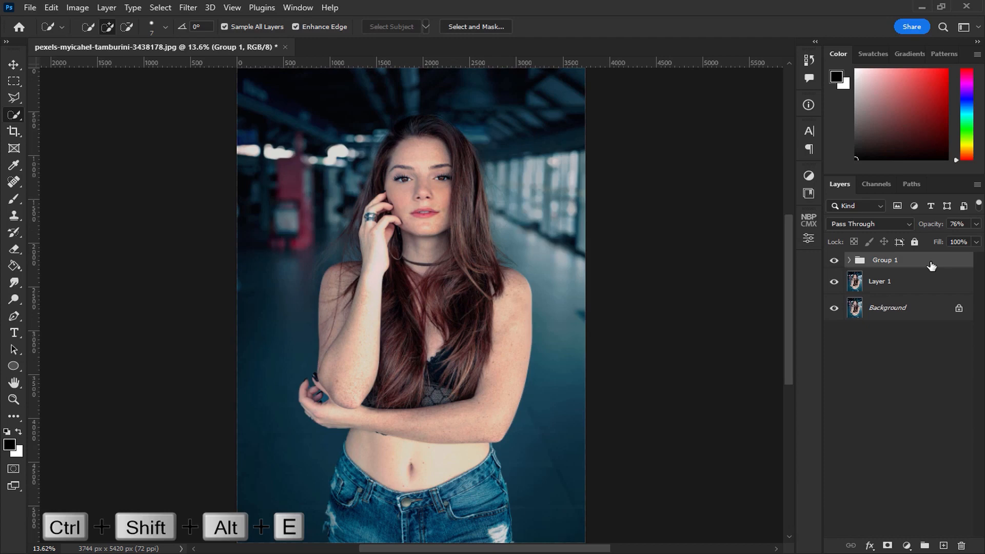
pyautogui.click(834, 286)
pyautogui.click(188, 7)
pyautogui.click(195, 40)
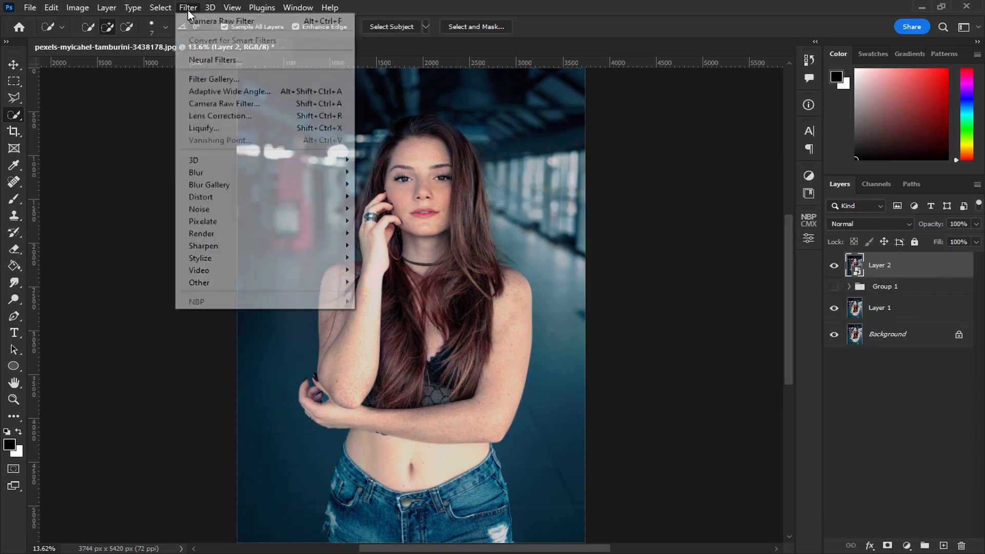
# Open the stamped layer in the Camera Raw Filter and apply the Style: Cinematic II preset CN16
pyautogui.click(224, 103)
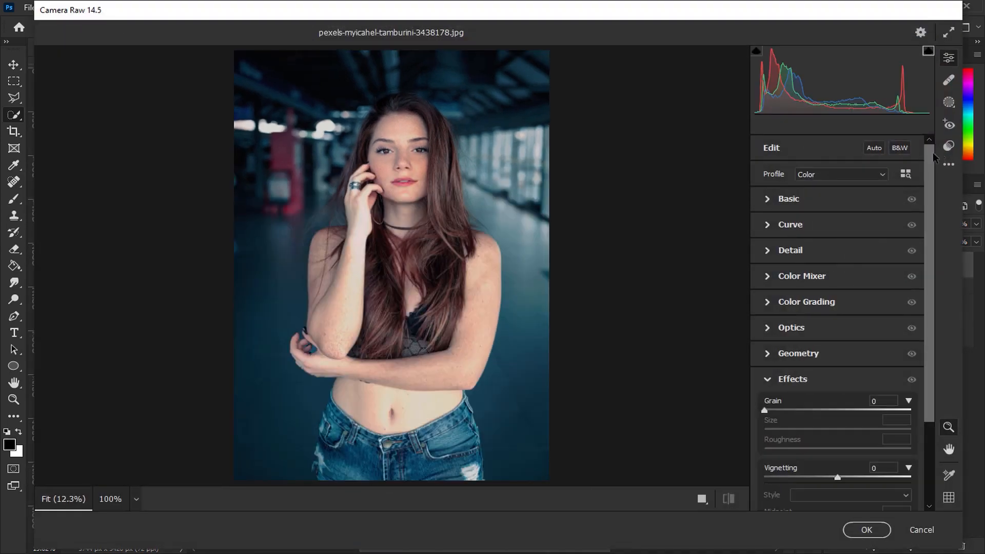
pyautogui.click(949, 146)
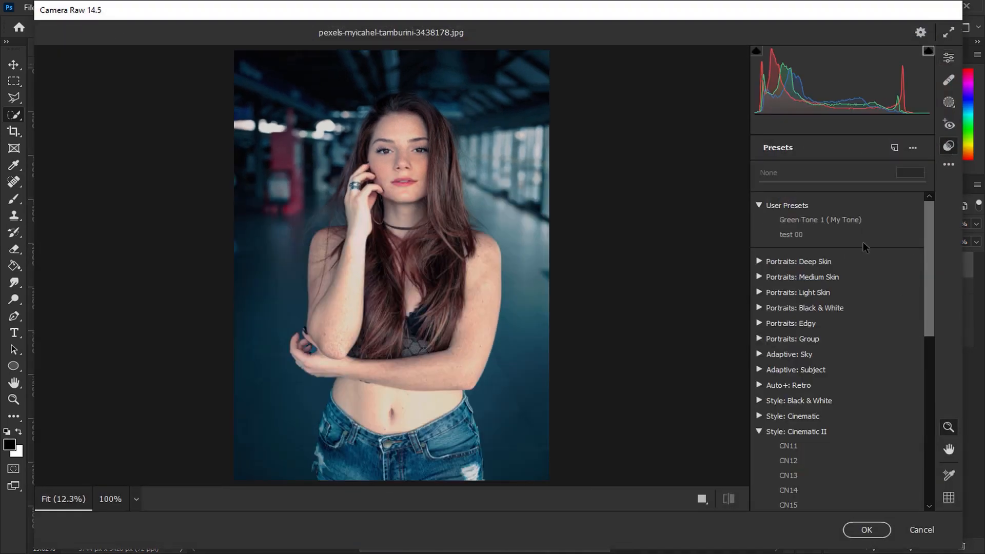
pyautogui.scroll(-3, 863, 242)
pyautogui.click(799, 365)
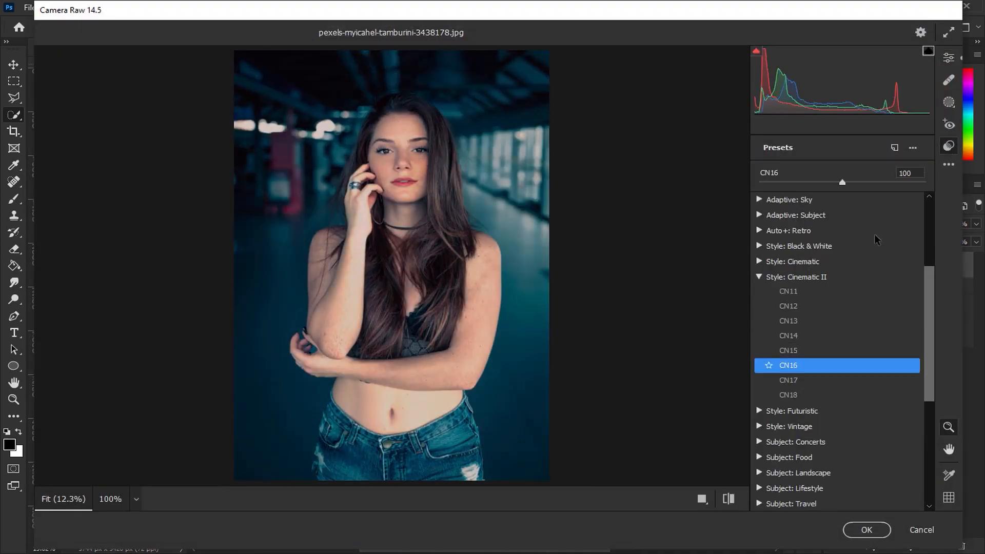
# Set exposure +0.35, contrast +6, highlights -12, shadows +31, whites +18 and blacks +4 in Camera Raw's Basic adjustments
pyautogui.click(949, 58)
pyautogui.click(805, 202)
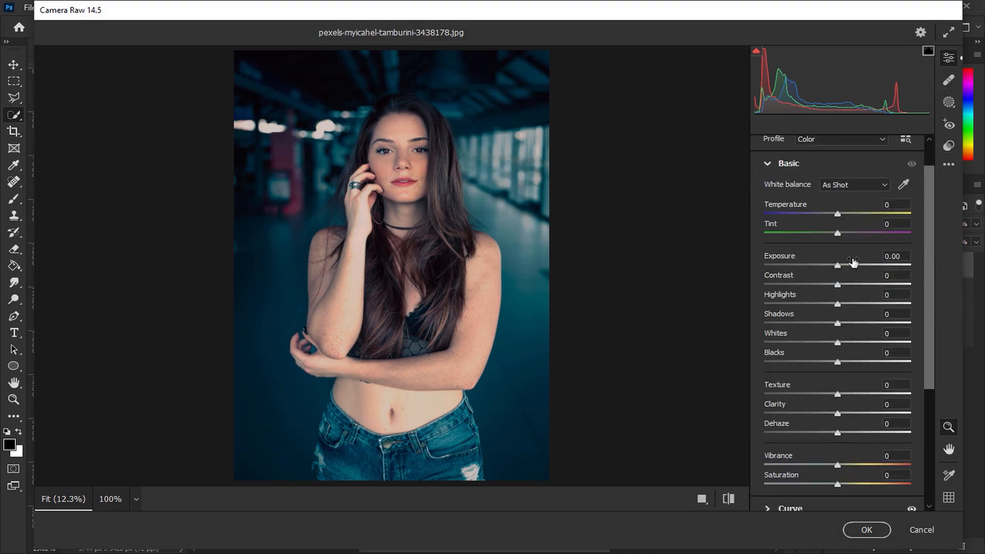
pyautogui.click(843, 266)
pyautogui.moveTo(843, 265); pyautogui.dragTo(842, 267)
pyautogui.click(844, 285)
pyautogui.moveTo(844, 286); pyautogui.dragTo(843, 365)
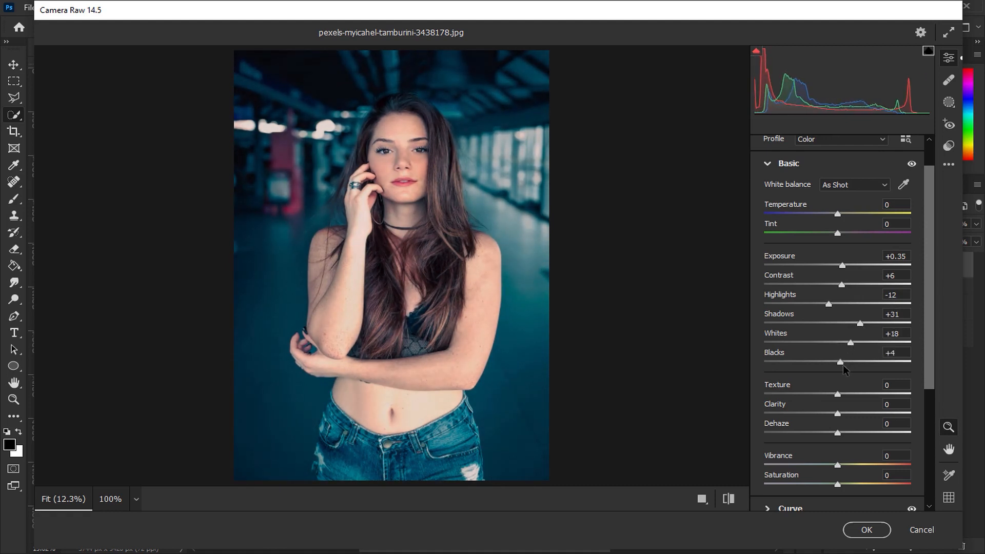
# Set texture to +10 and clarity to 15 in Camera Raw's Basic adjustments
pyautogui.click(901, 385)
pyautogui.write('10')
pyautogui.press('Tab')
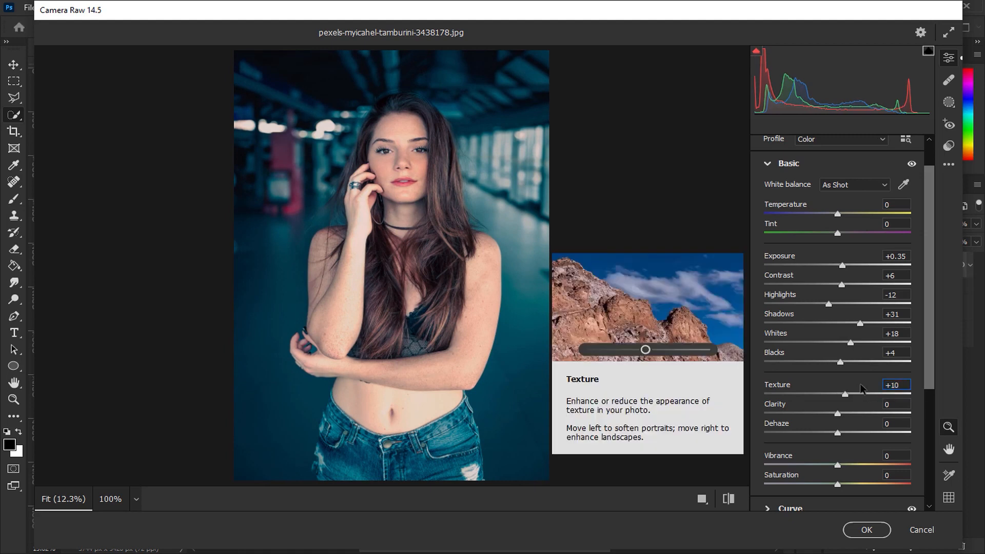
pyautogui.write('15')
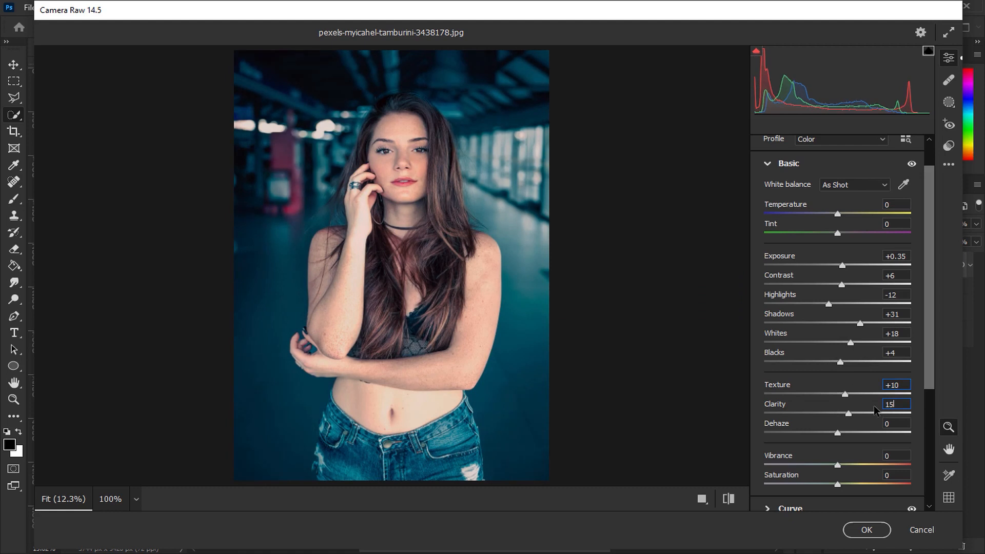
# Set dehaze to +10 in Camera Raw's Basic adjustments and vignetting to -8 in the Effects adjustments
pyautogui.press('Tab')
pyautogui.write('10')
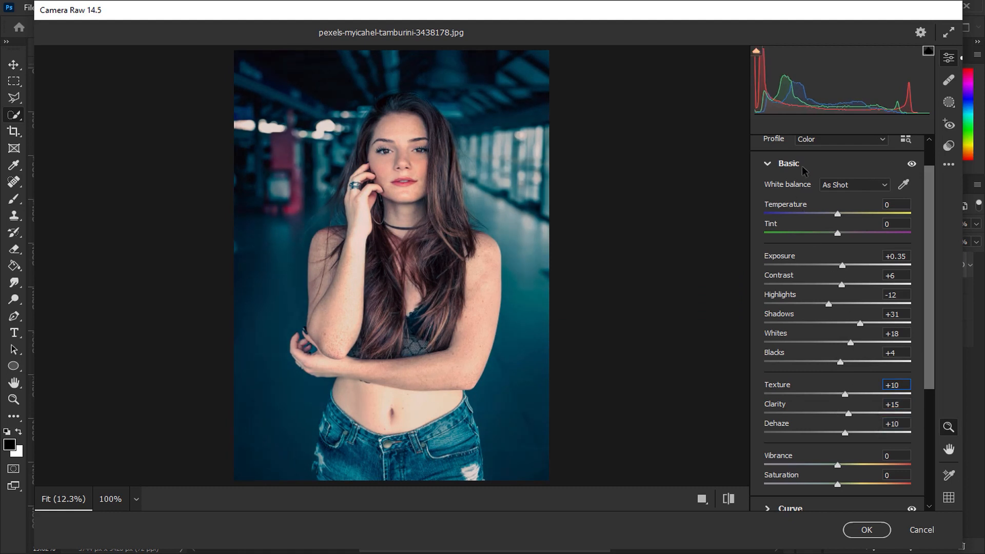
pyautogui.click(802, 165)
pyautogui.click(802, 380)
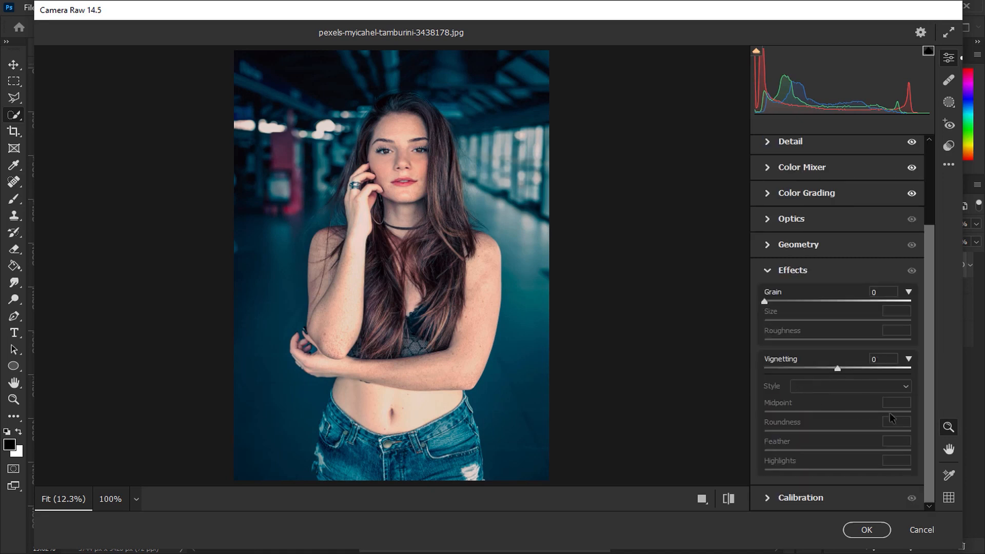
pyautogui.click(882, 358)
pyautogui.write('-15')
pyautogui.press('Return')
pyautogui.moveTo(892, 359); pyautogui.dragTo(855, 360)
pyautogui.write('-8')
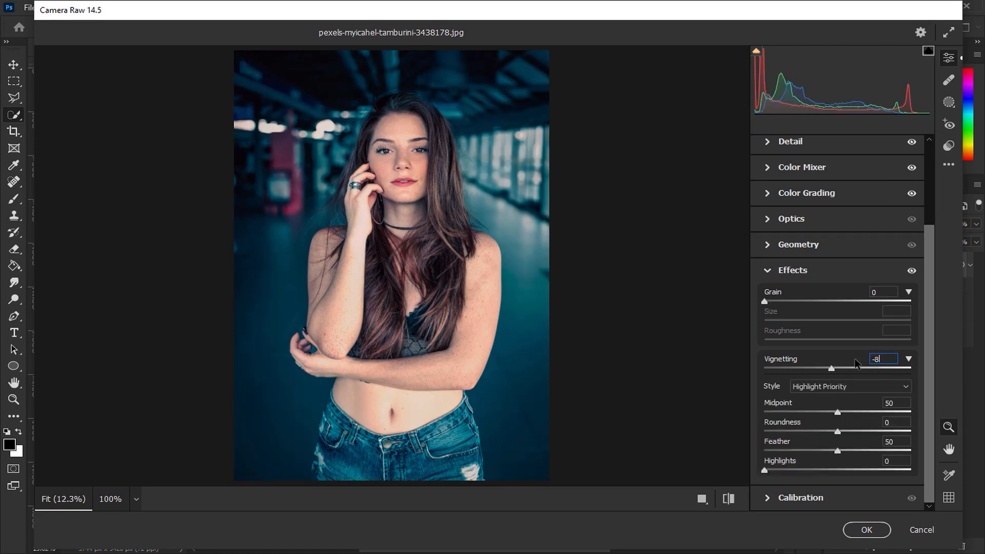
# Compare the grade with the default settings and apply the Camera Raw Filter to the stamped layer
pyautogui.click(729, 501)
pyautogui.click(729, 501)
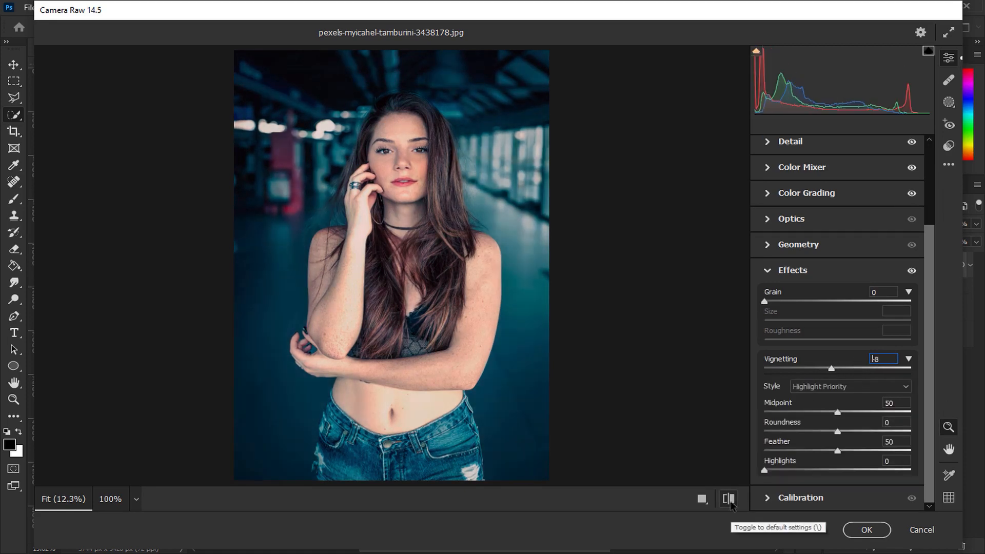
pyautogui.click(849, 529)
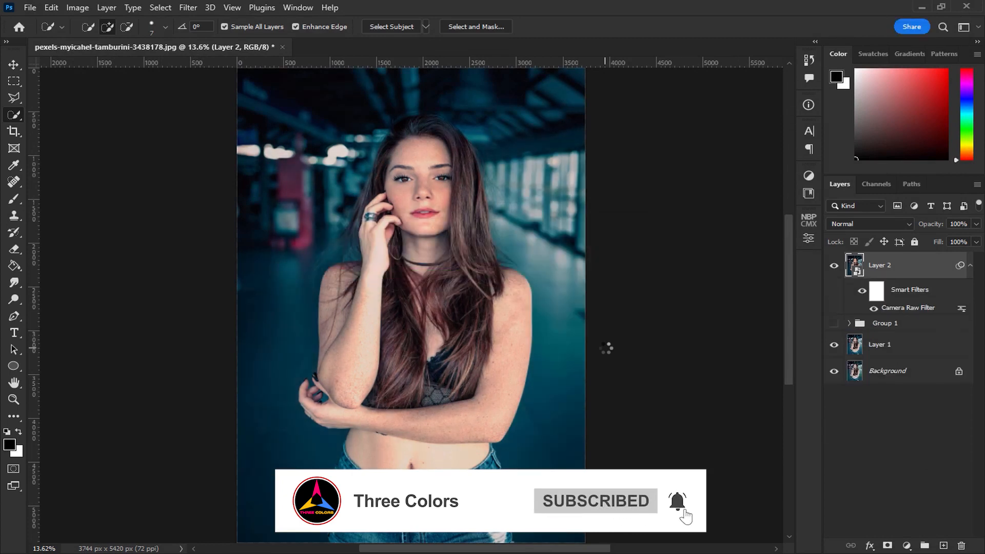
# Hide the Background layer and switch Layer 2 off and on to compare the image before and after grading
pyautogui.click(834, 372)
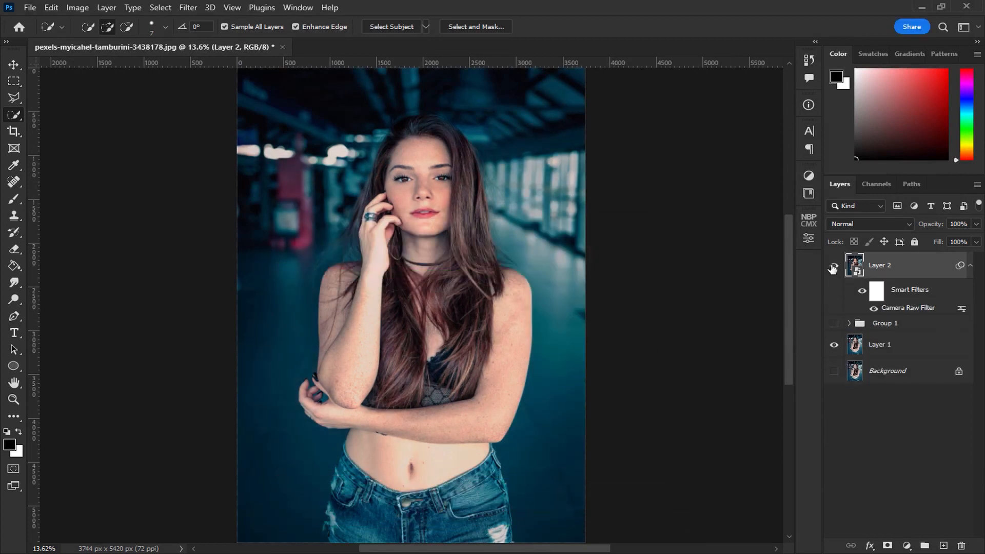
pyautogui.click(833, 267)
pyautogui.click(833, 267)
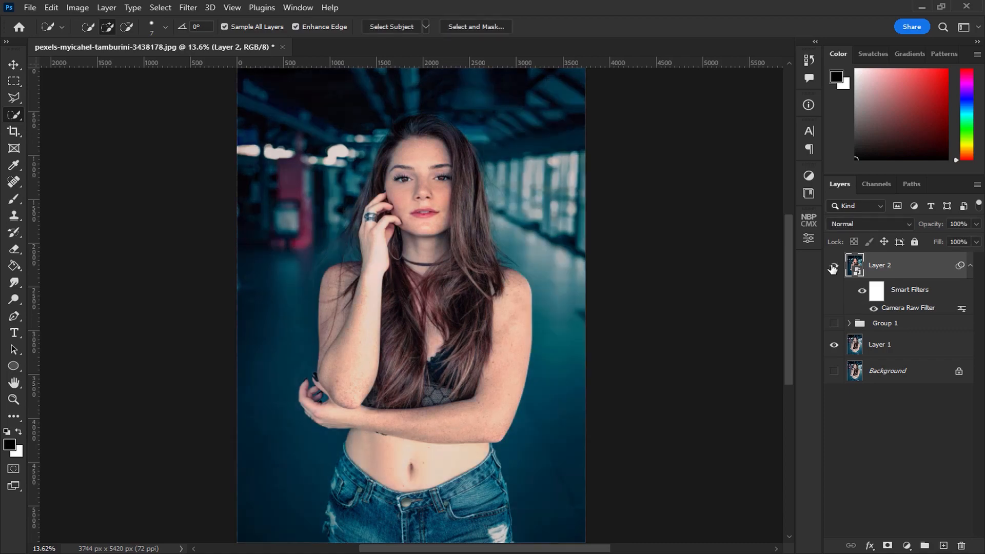